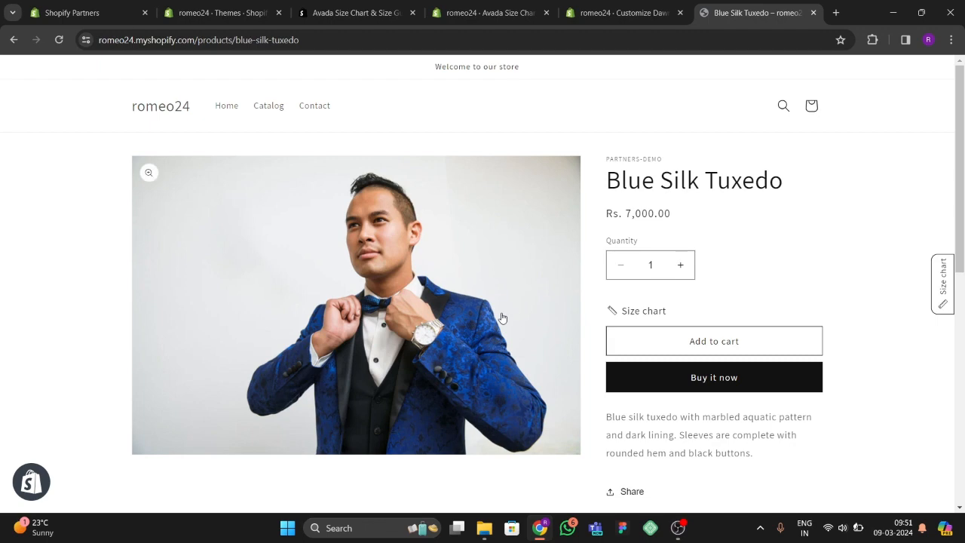
Open the size chart link above Add to cart on the Blue Silk Tuxedo page, read its size table and close it.
left_click(629, 316)
scroll(427, 275, "down", 8)
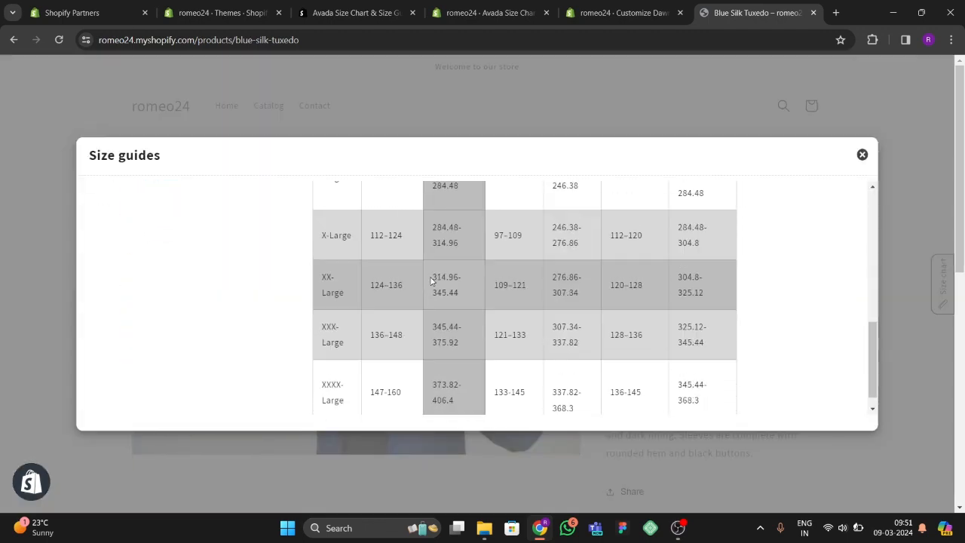
scroll(534, 303, "up", 5)
scroll(543, 300, "up", 3)
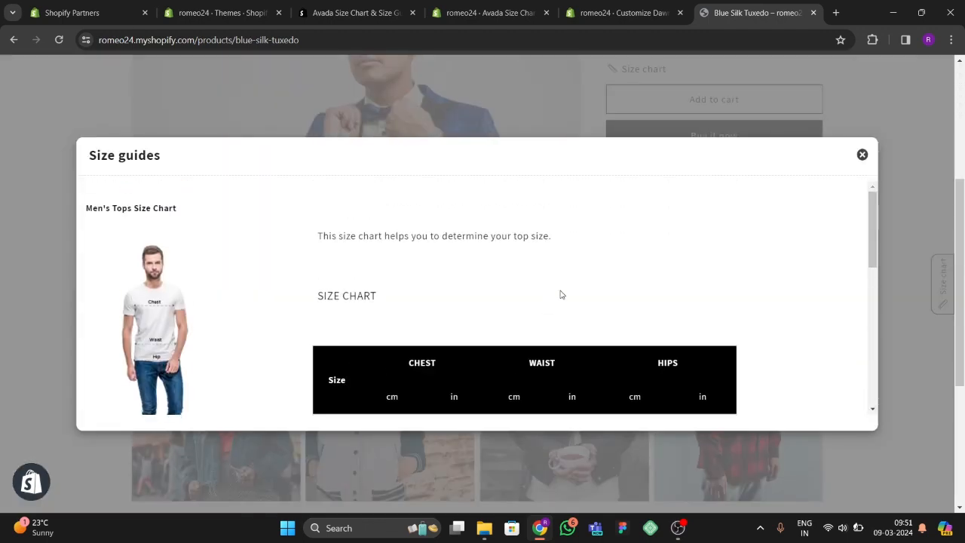
left_click(862, 155)
scroll(838, 224, "up", 3)
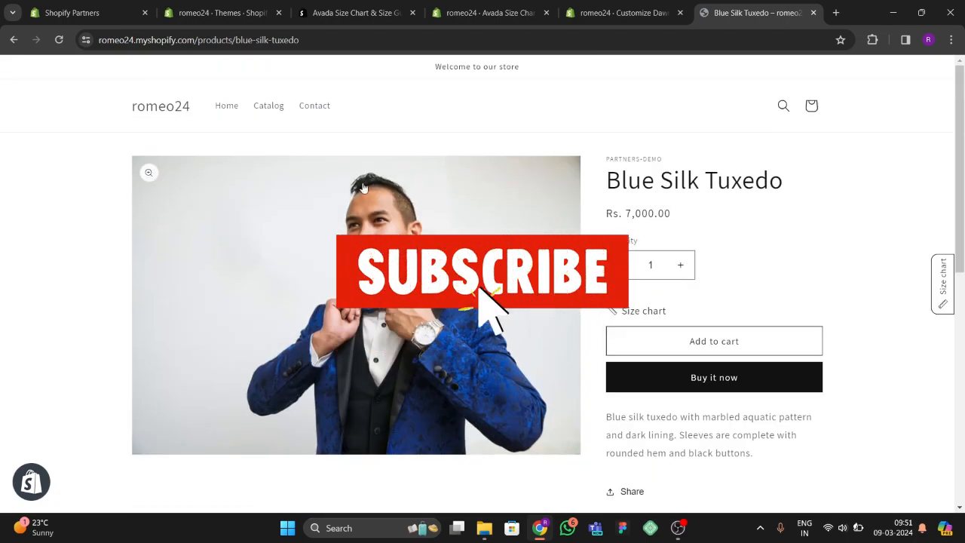
scroll(640, 309, "down", 1)
scroll(640, 309, "up", 1)
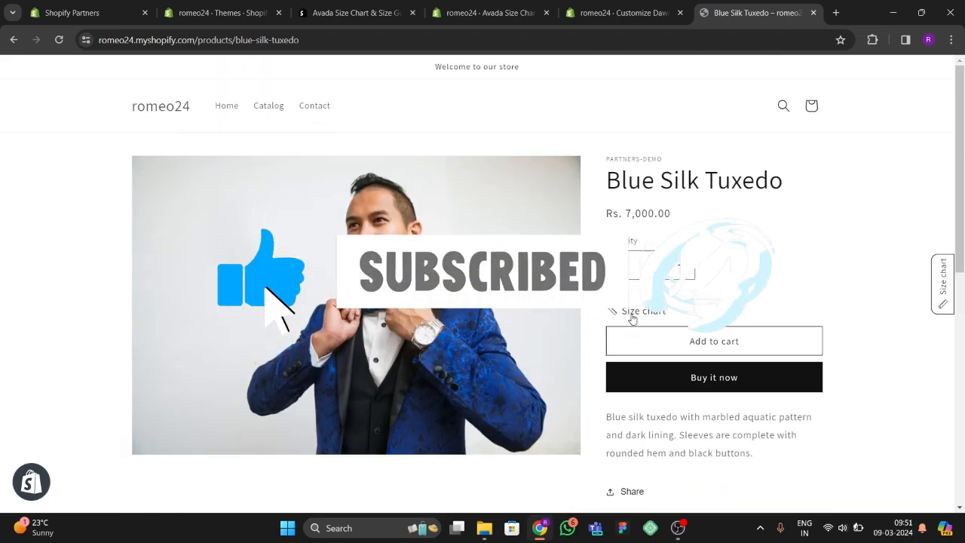
left_click(637, 312)
scroll(634, 315, "down", 10)
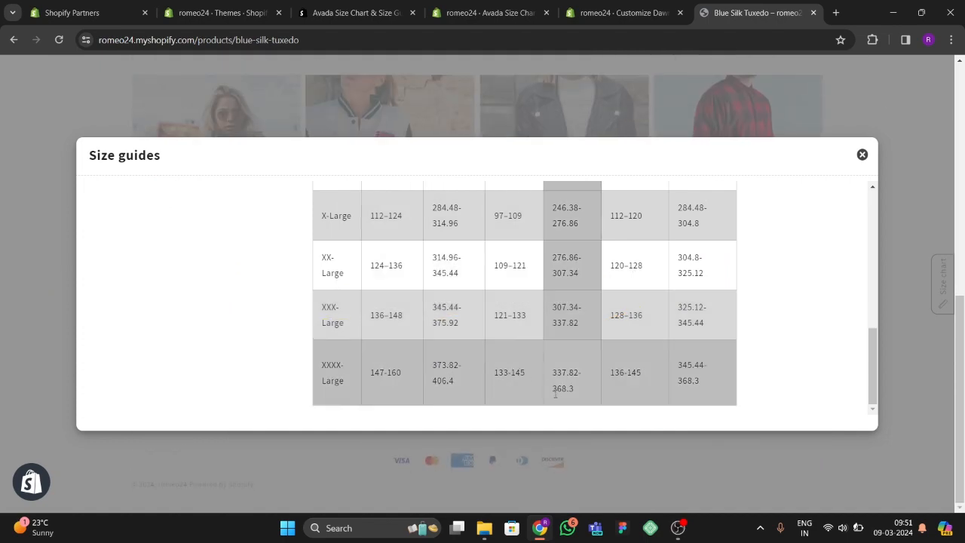
scroll(627, 377, "up", 10)
left_click(862, 156)
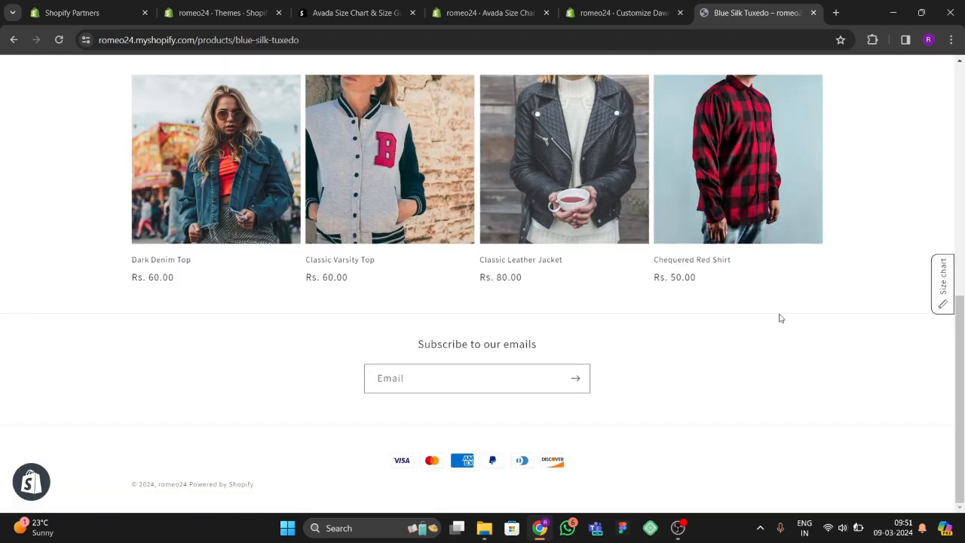
scroll(633, 352, "up", 15)
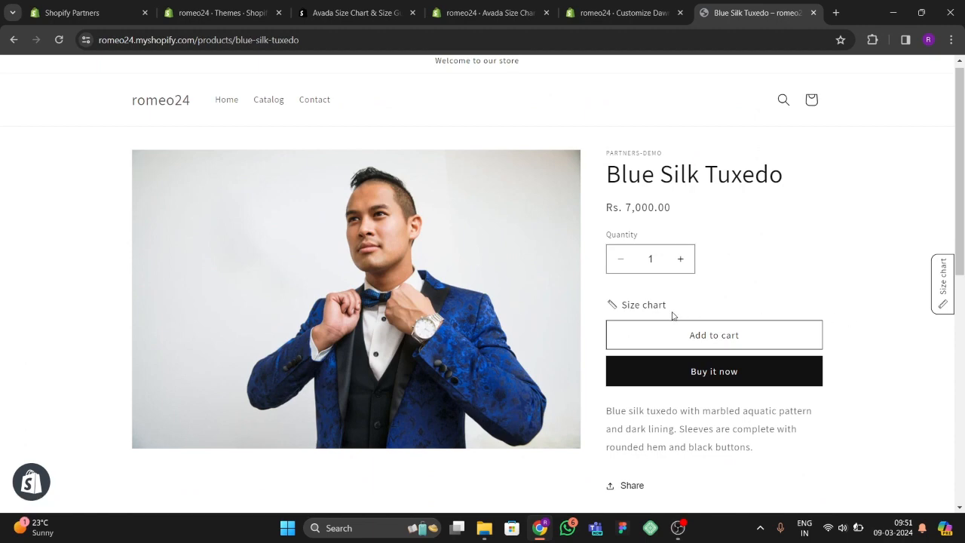
Open the size guide from the floating Size chart button, look through it and close it.
left_click(943, 285)
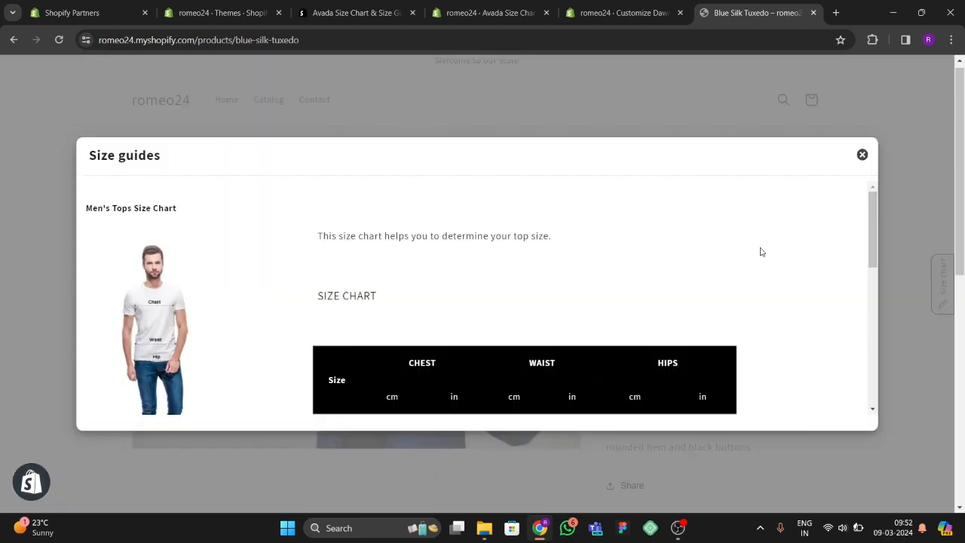
scroll(534, 289, "down", 5)
scroll(543, 293, "up", 5)
left_click(861, 155)
scroll(491, 286, "down", 4)
scroll(489, 316, "up", 4)
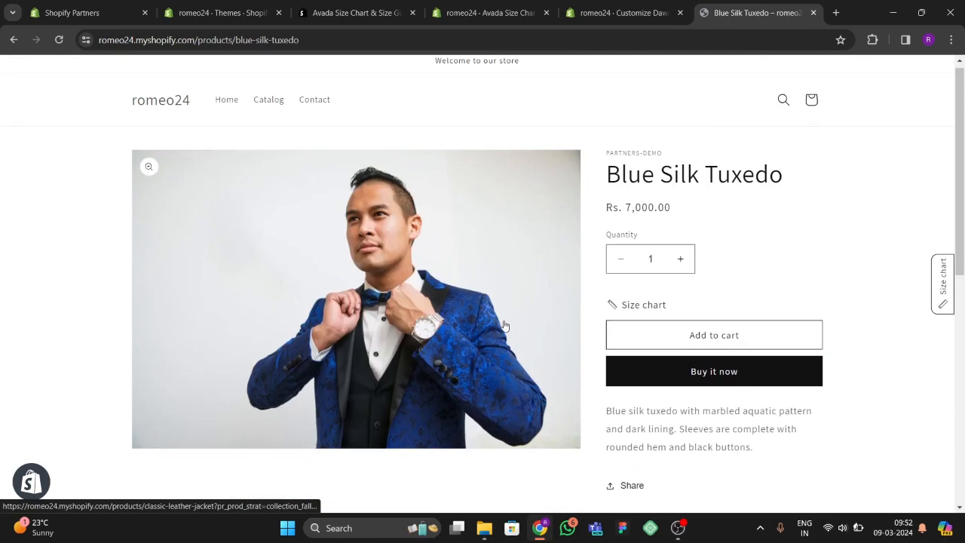
Reopen the inline size chart of the Blue Silk Tuxedo and review the measurements for all sizes.
left_click(652, 312)
scroll(562, 318, "down", 8)
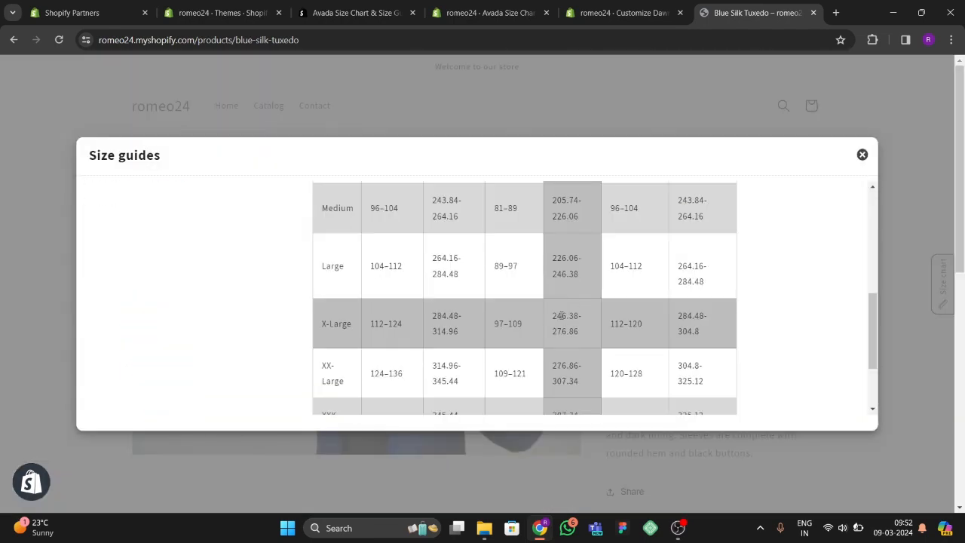
scroll(566, 320, "down", 2)
scroll(528, 309, "up", 10)
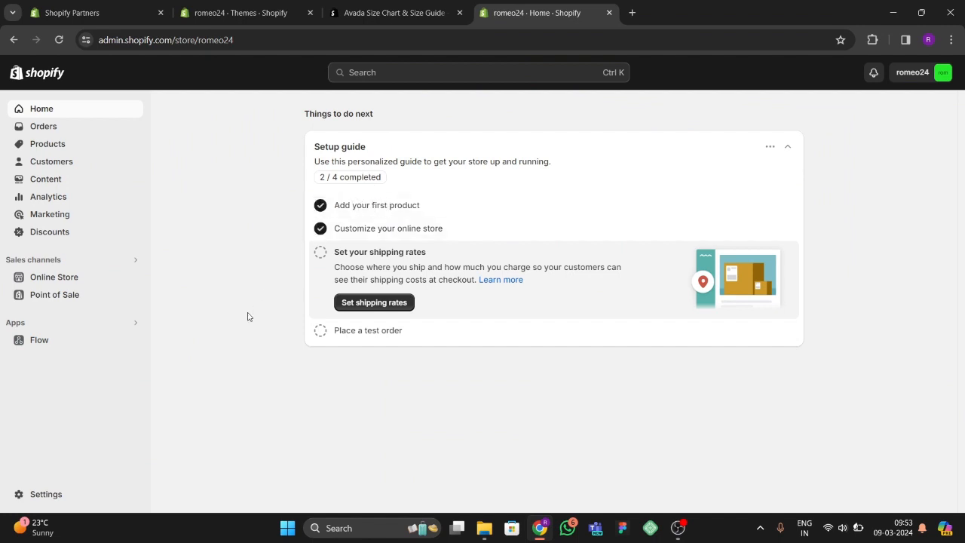
Go from the store admin's recommended apps to the Shopify App Store.
left_click(70, 325)
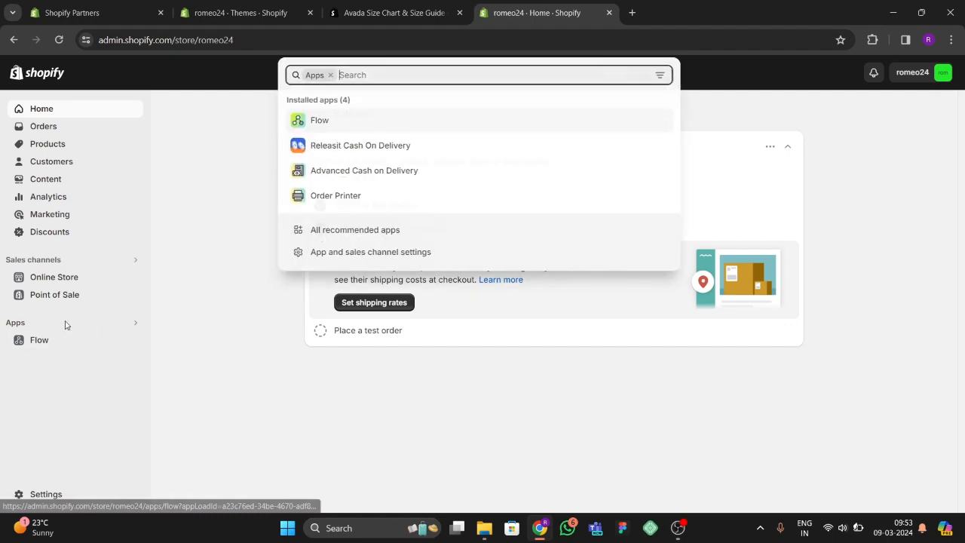
left_click(374, 235)
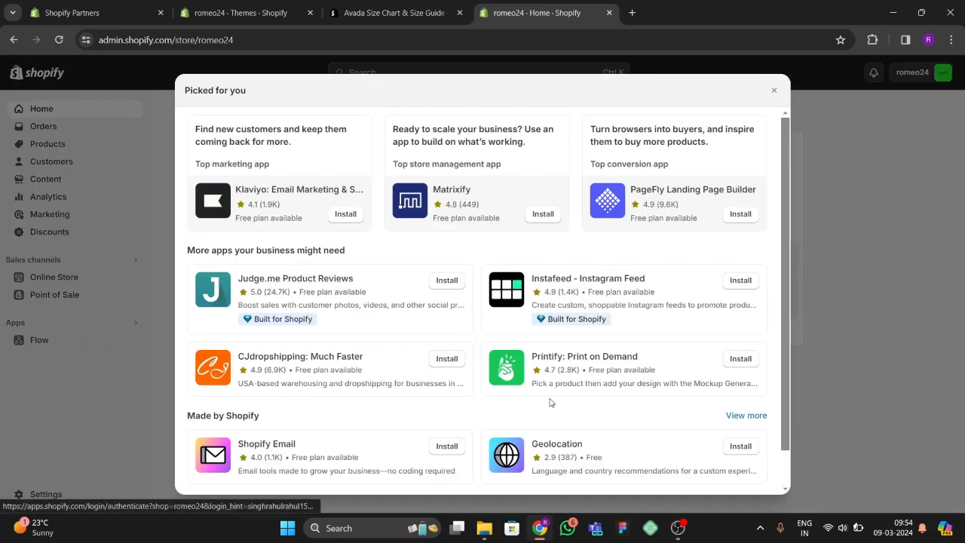
scroll(555, 372, "down", 1)
left_click(538, 481)
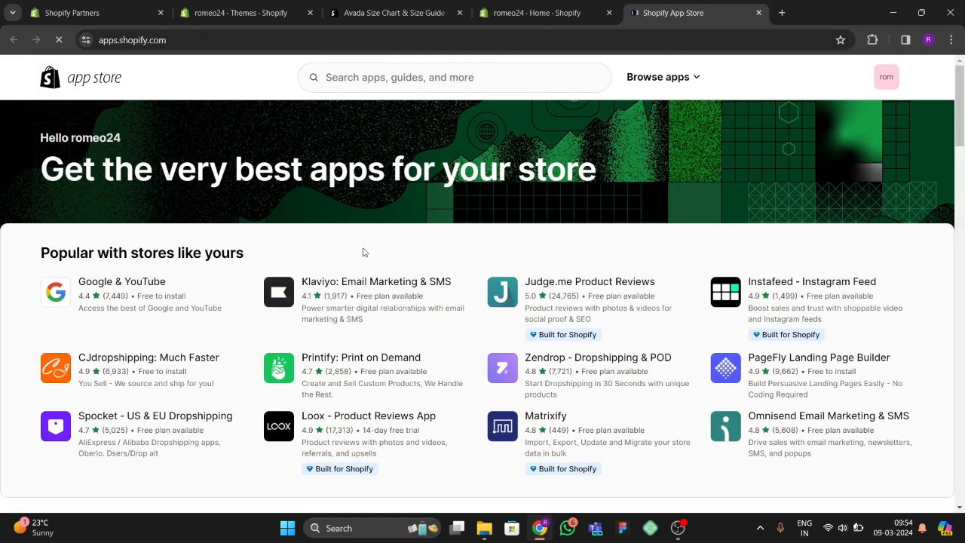
Search the app store for "size guide".
left_click(397, 76)
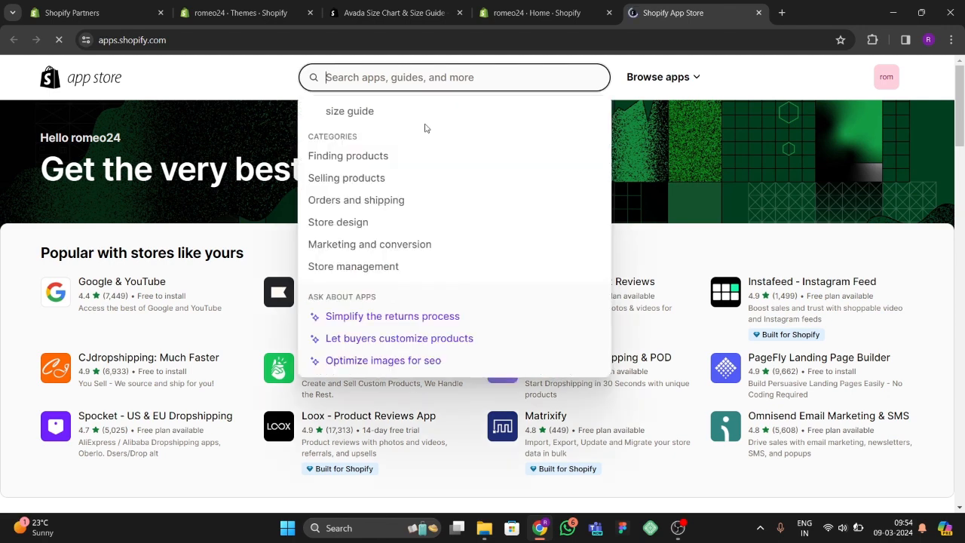
type("size guide")
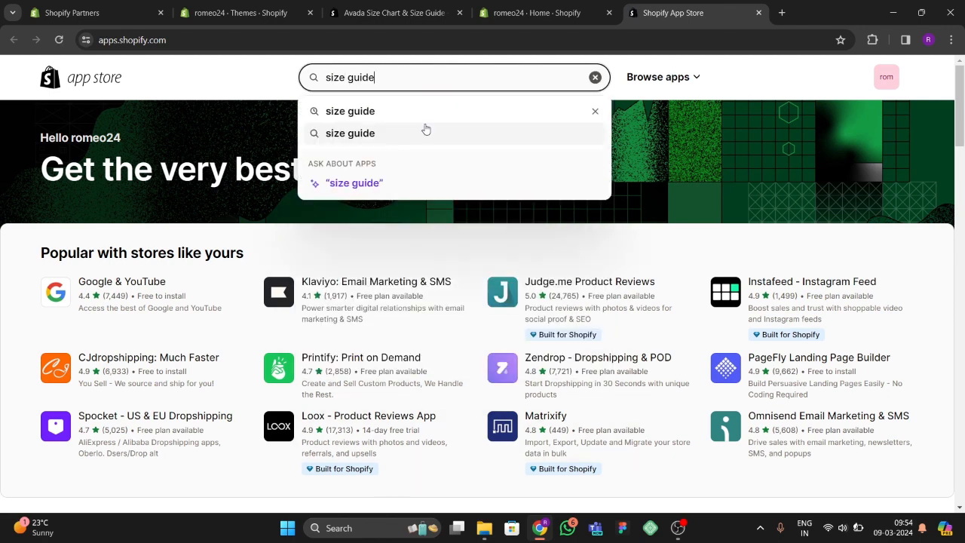
key("Return")
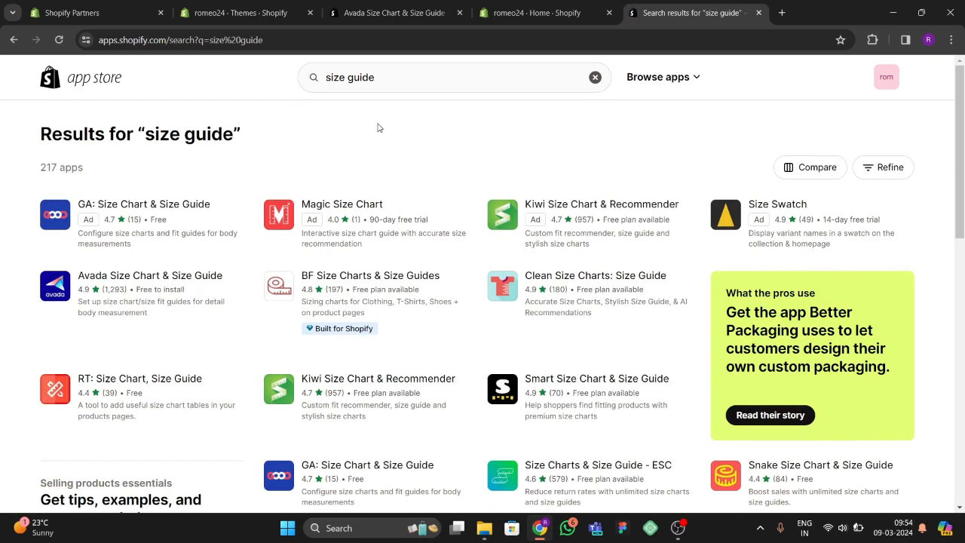
left_click(403, 81)
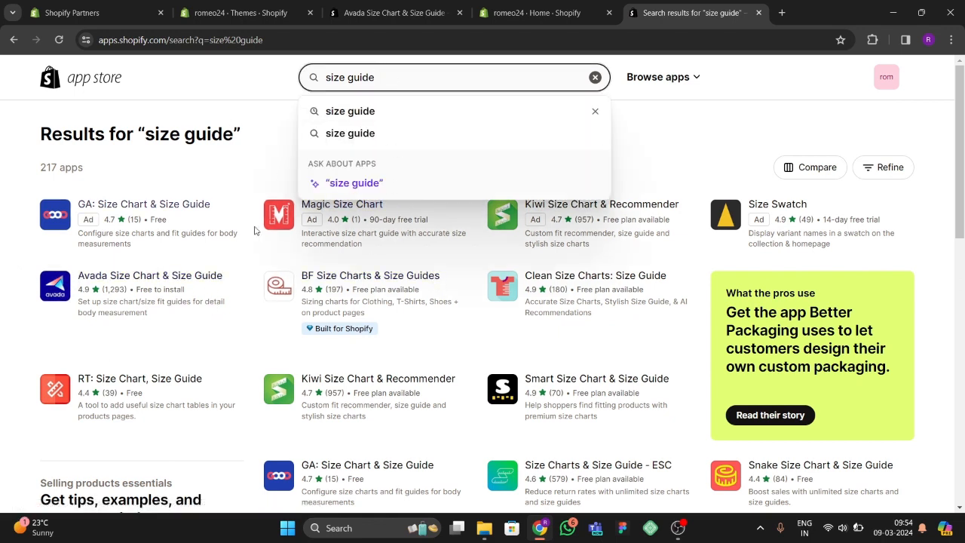
left_click(10, 241)
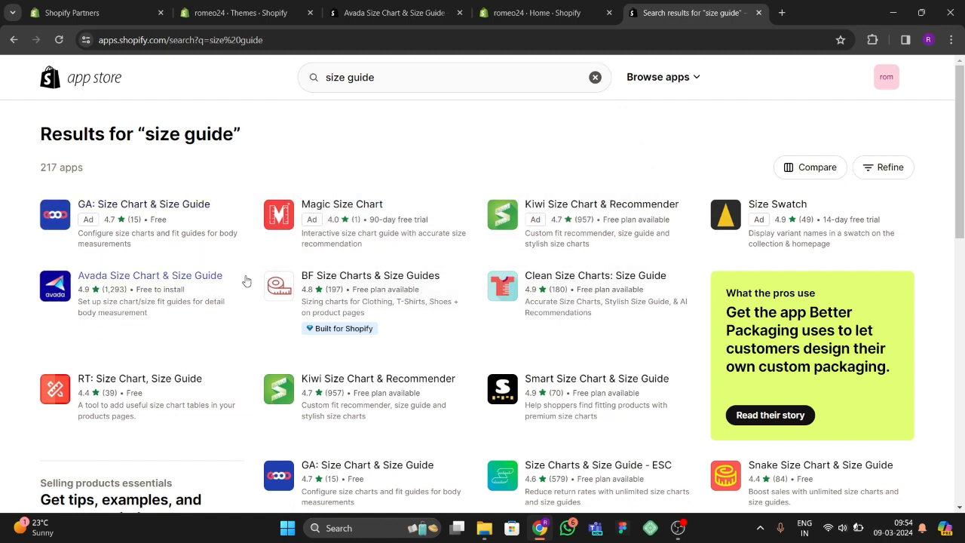
Open the Avada Size Chart & Size Guide listing and install the app, approving its requested store access.
left_click(156, 281)
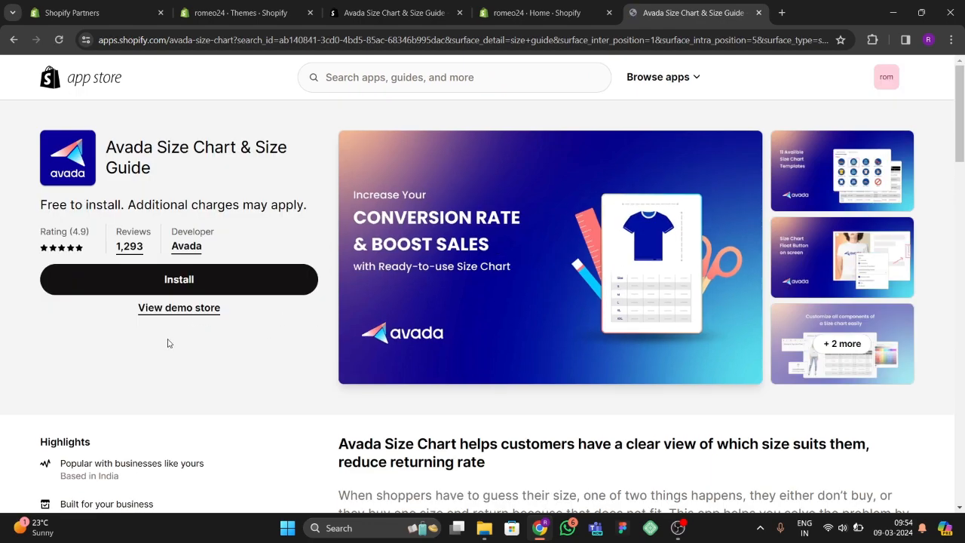
left_click(177, 290)
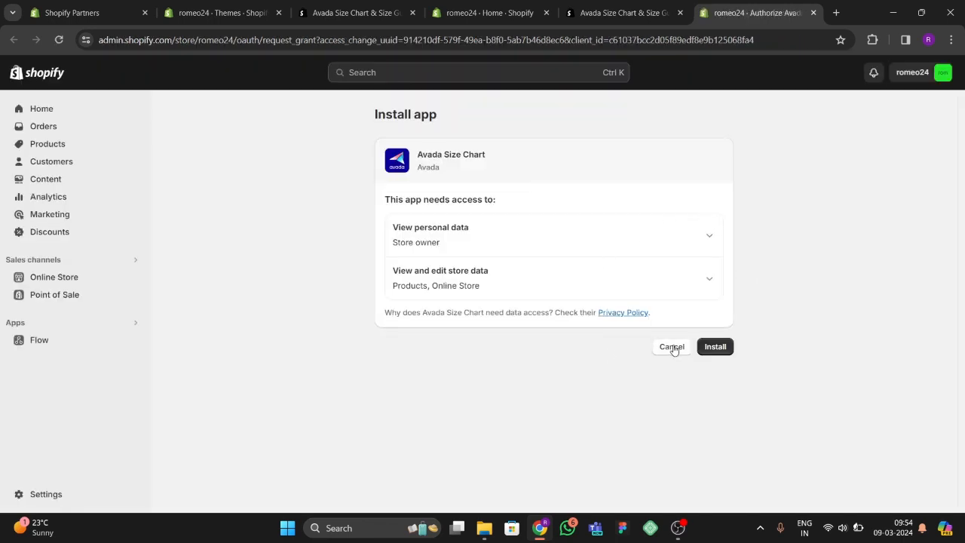
left_click(712, 346)
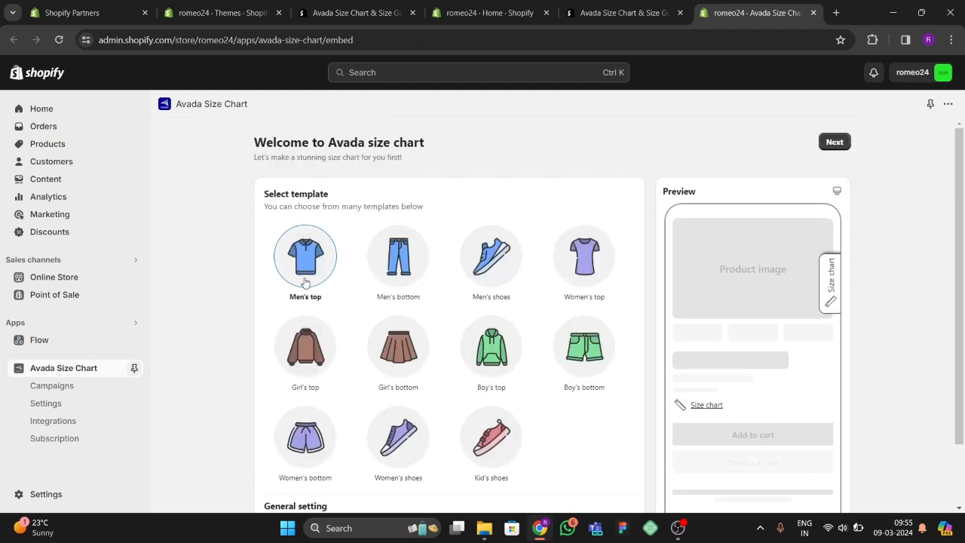
Try the Men's bottom and Men's shoes templates, settle on Men's top and continue past the template selection.
left_click(403, 274)
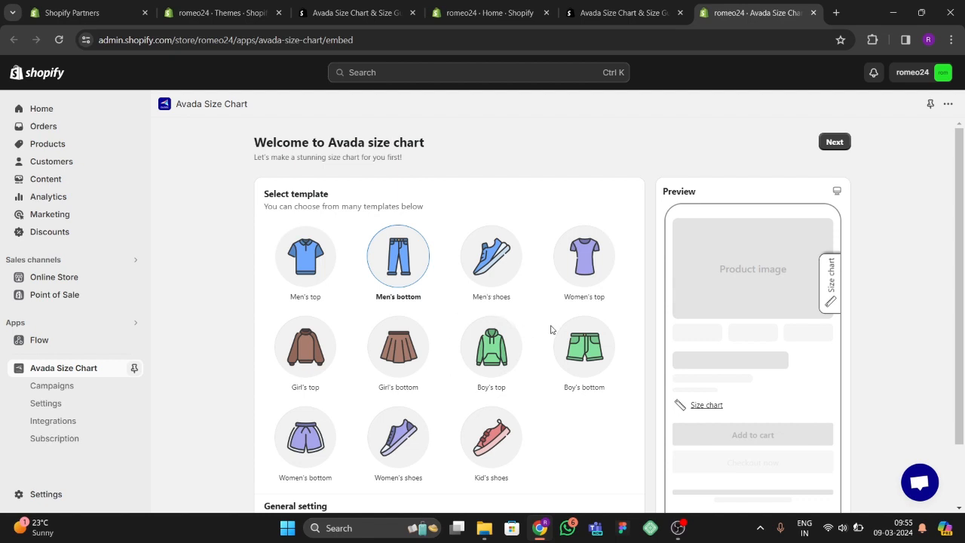
left_click(496, 273)
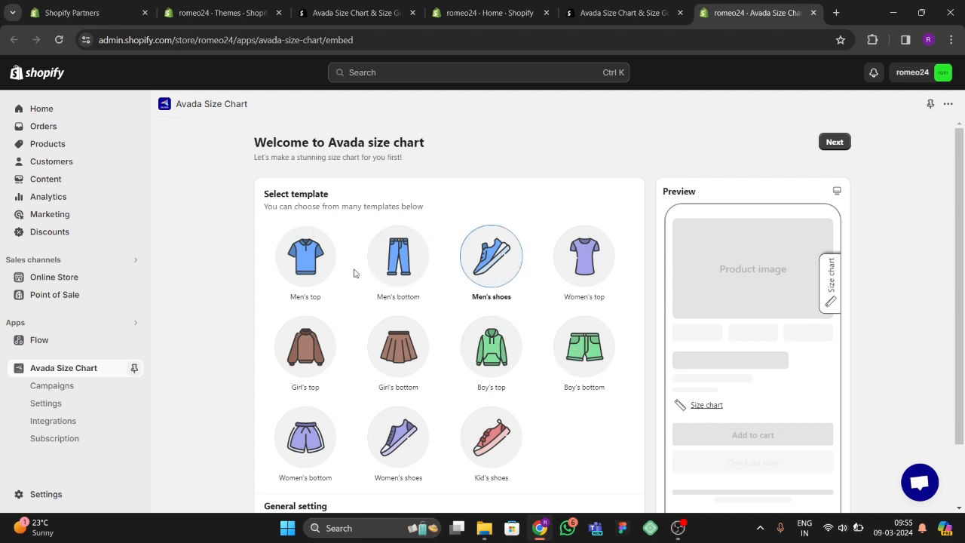
left_click(307, 269)
scroll(401, 301, "down", 1)
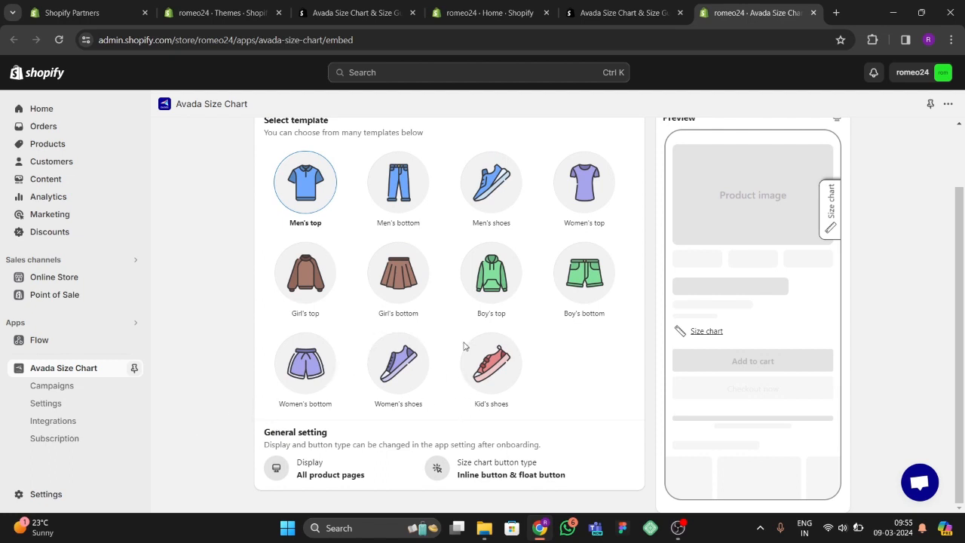
scroll(528, 324, "up", 2)
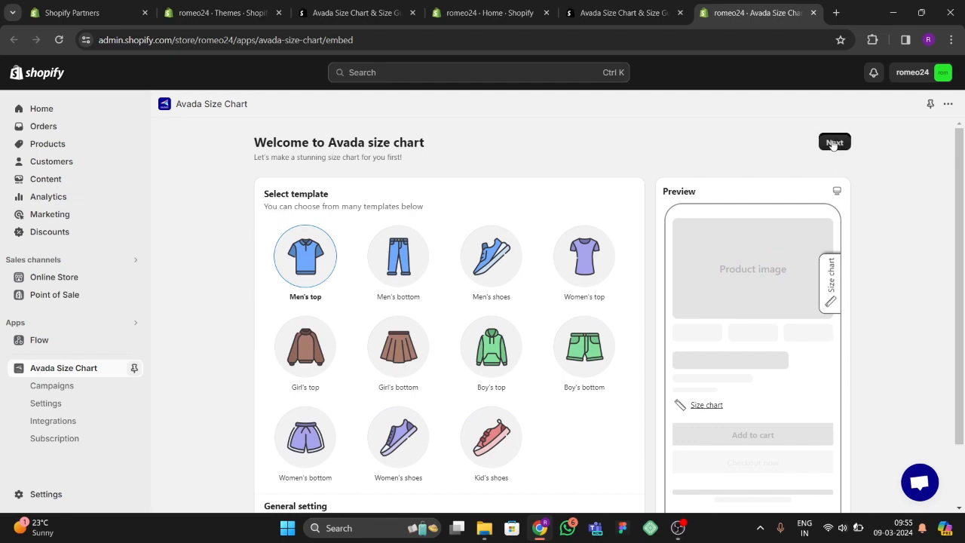
left_click(834, 143)
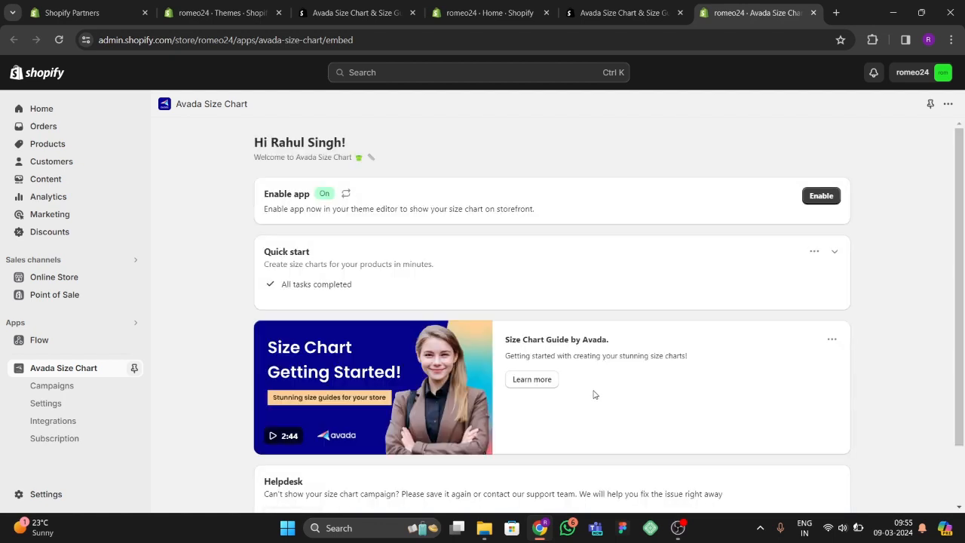
Enable the Avada Size Chart app for the storefront in the theme editor.
scroll(515, 335, "down", 2)
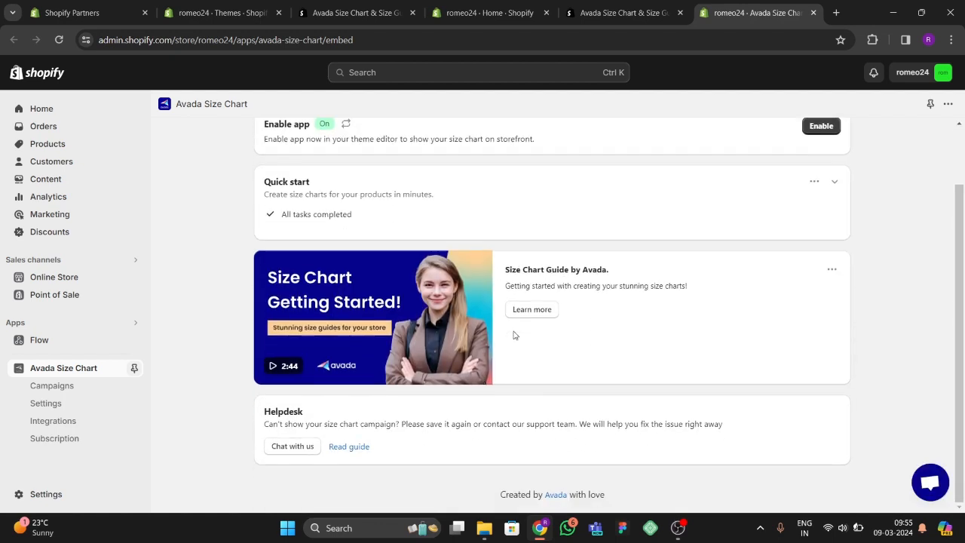
scroll(511, 333, "up", 2)
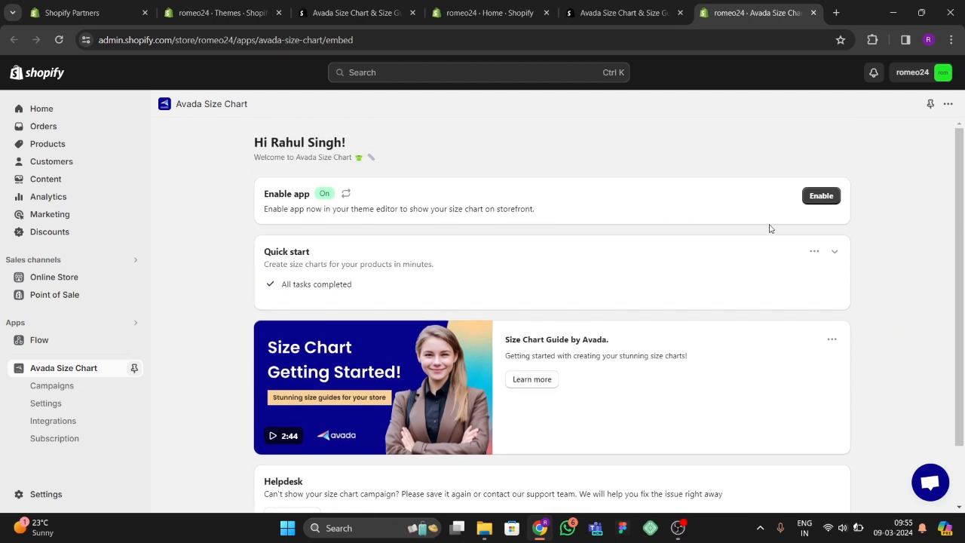
left_click(820, 198)
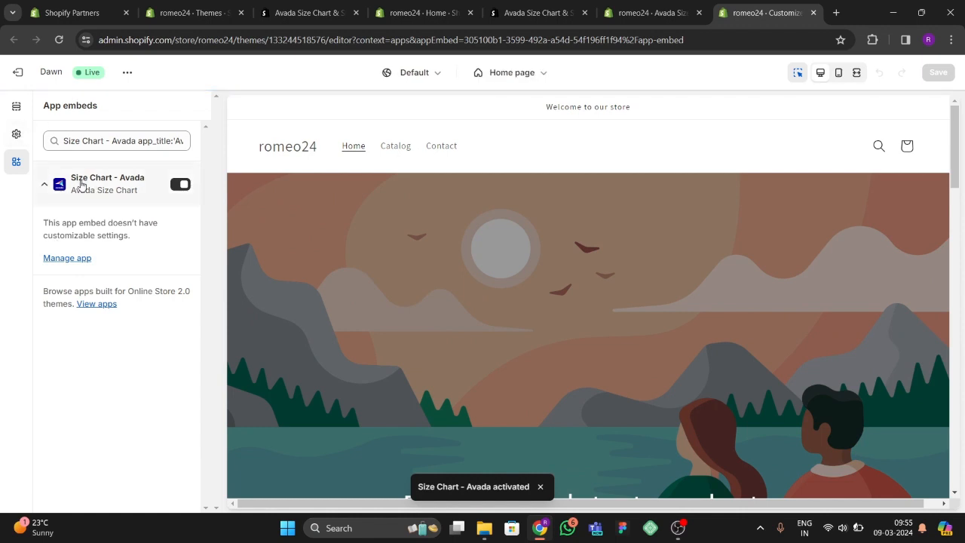
Switch the Size Chart - Avada app embed off and back on.
left_click(180, 185)
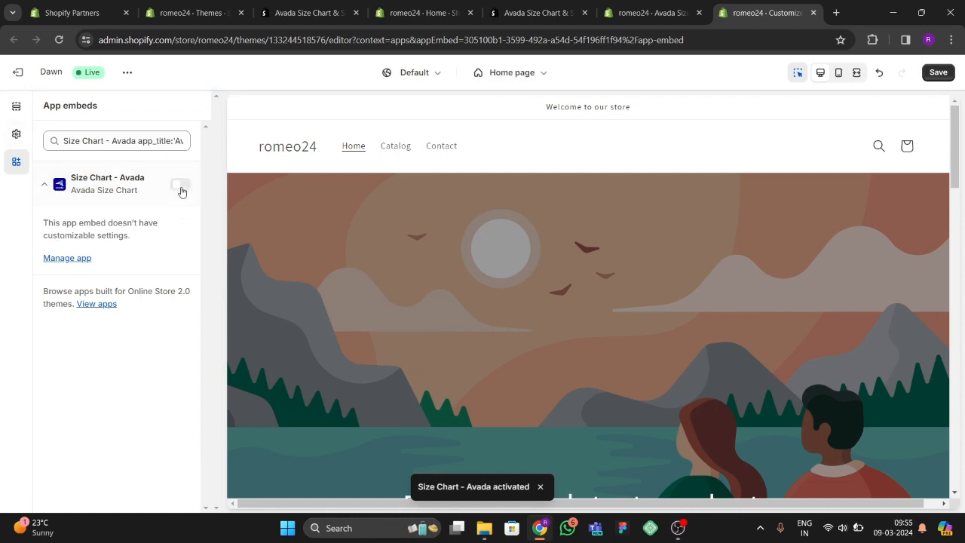
left_click(181, 189)
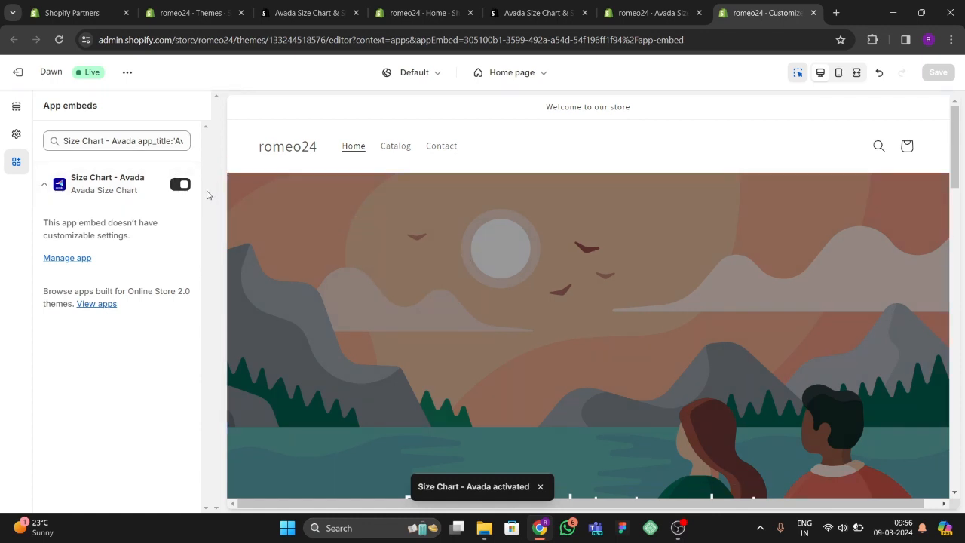
scroll(483, 320, "down", 5)
scroll(478, 332, "up", 5)
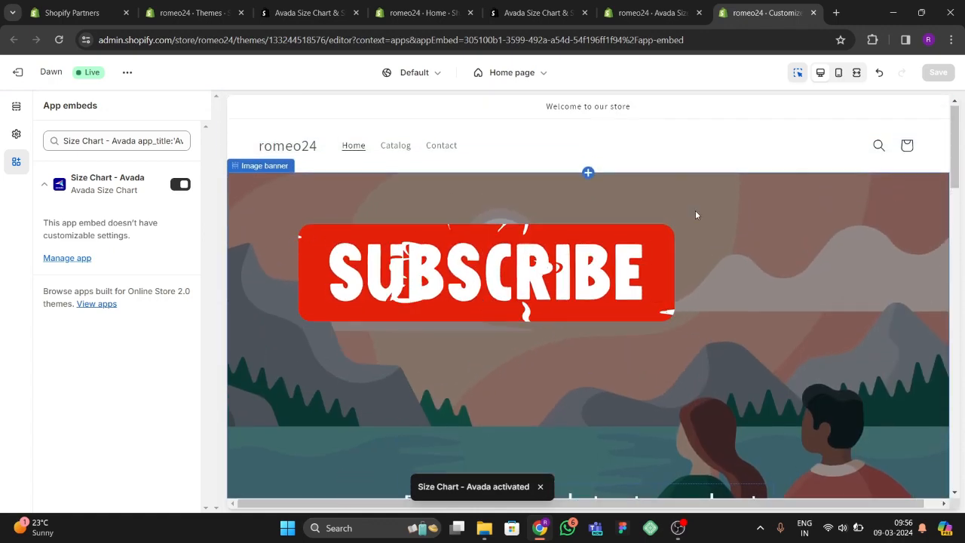
left_click(183, 187)
left_click(177, 190)
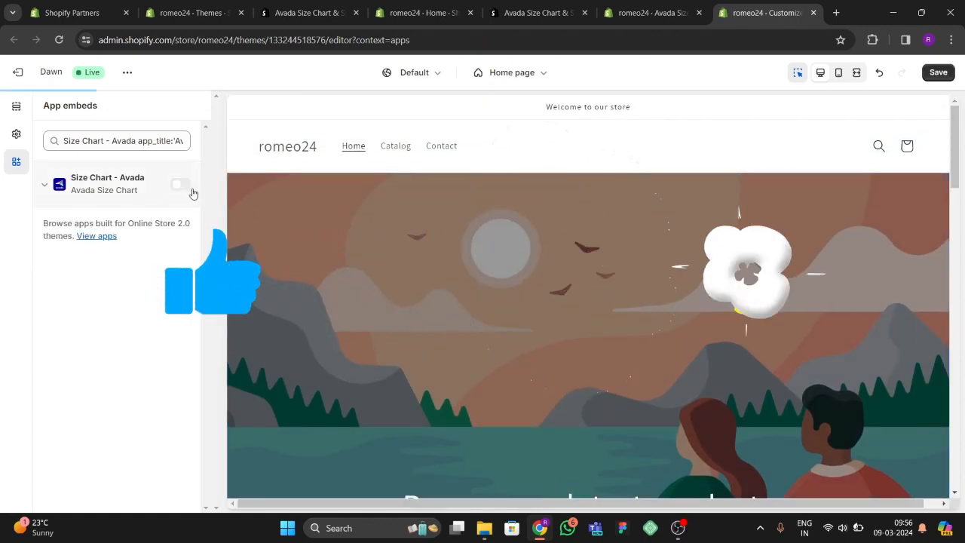
left_click(180, 188)
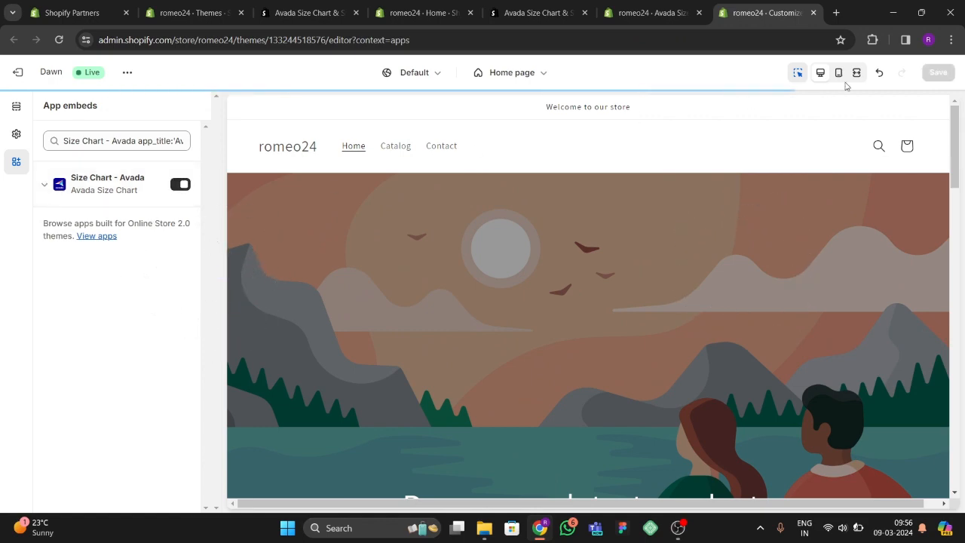
scroll(759, 285, "down", 5)
scroll(759, 285, "up", 5)
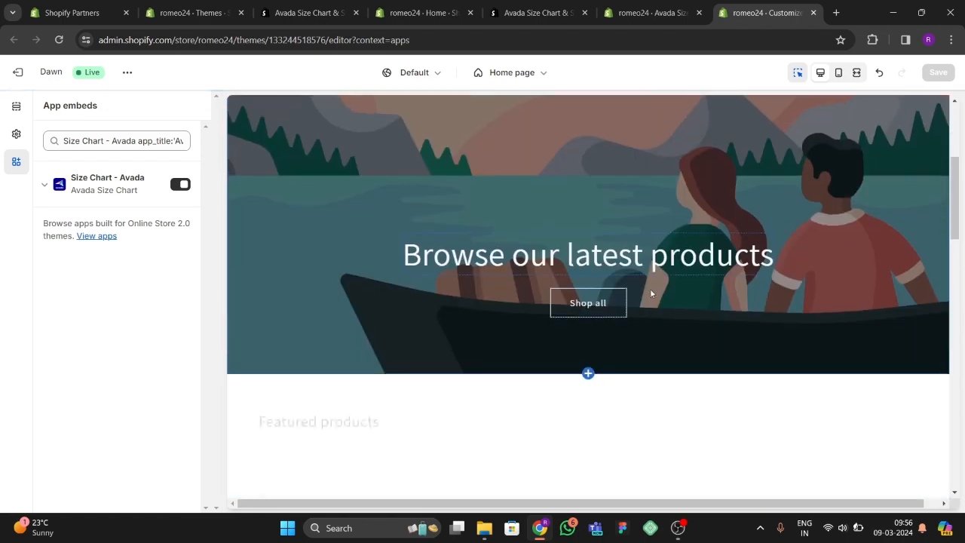
scroll(649, 288, "down", 5)
scroll(652, 274, "up", 5)
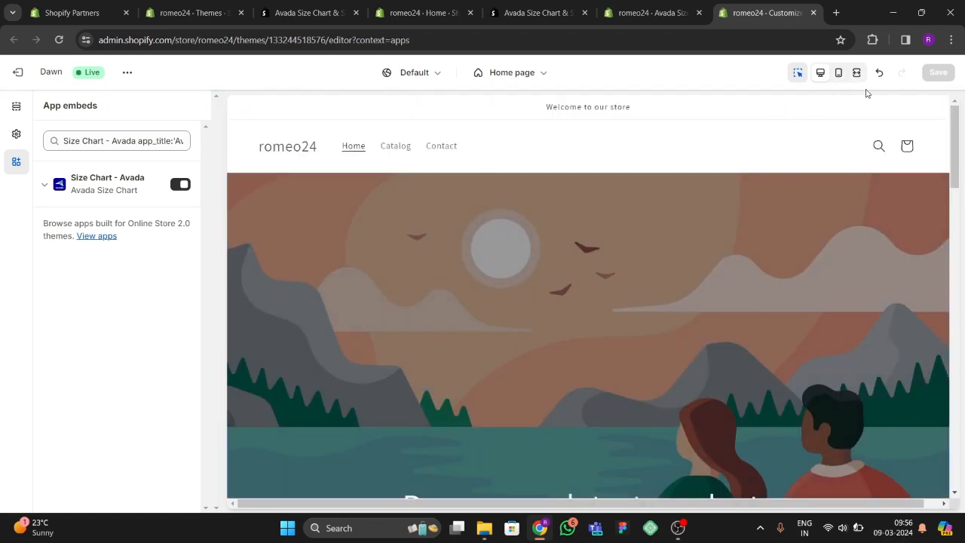
Return to the Avada Size Chart app page and open its list of campaigns.
left_click(648, 13)
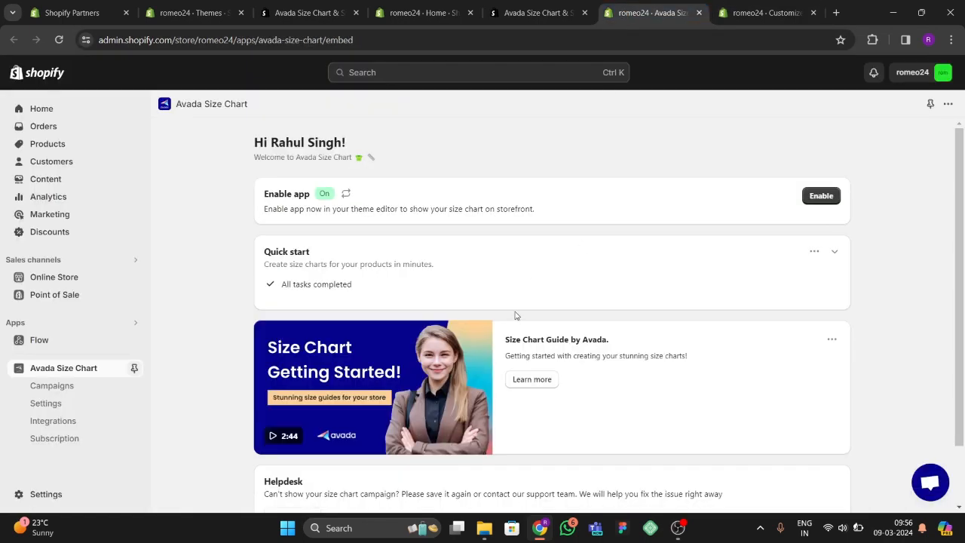
scroll(517, 315, "down", 1)
scroll(528, 302, "up", 1)
left_click(76, 388)
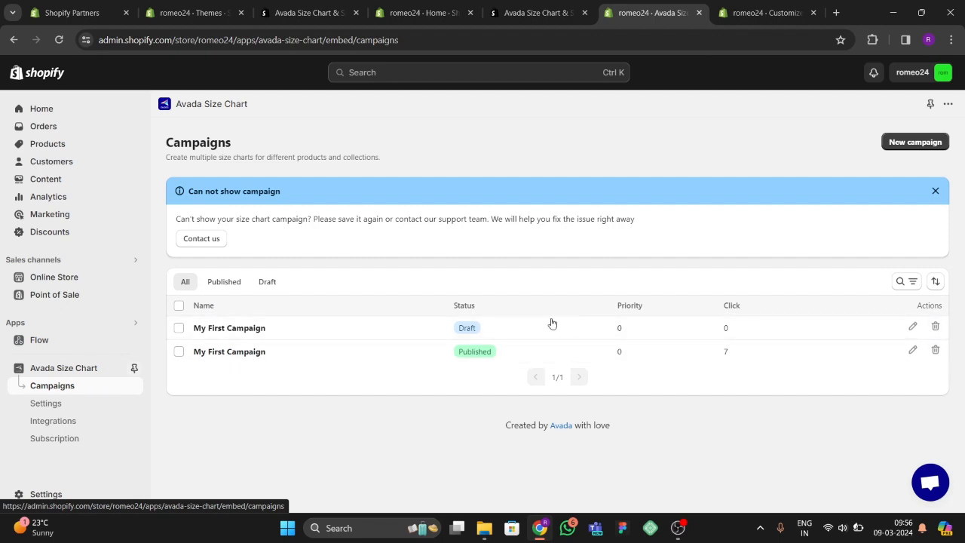
left_click(908, 145)
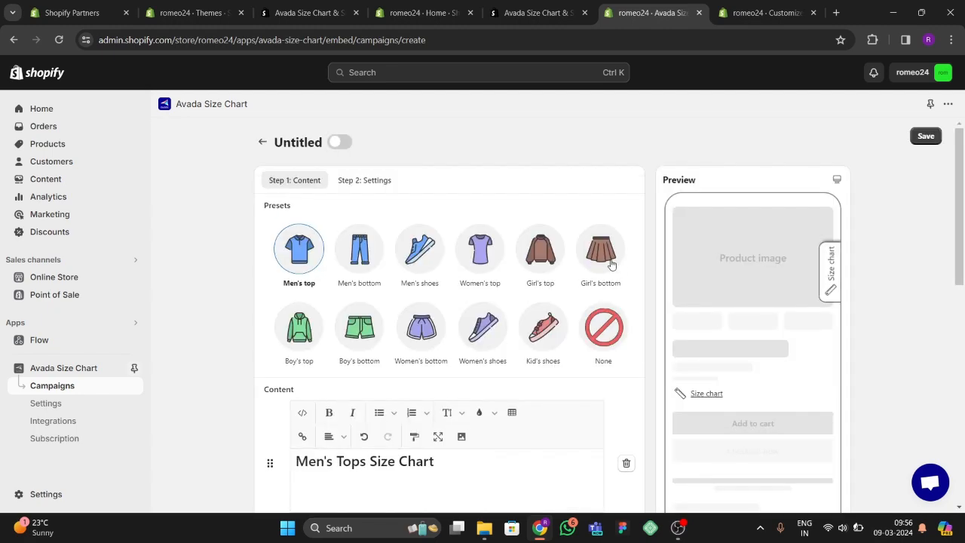
scroll(603, 267, "down", 2)
scroll(478, 254, "up", 2)
scroll(397, 225, "down", 3)
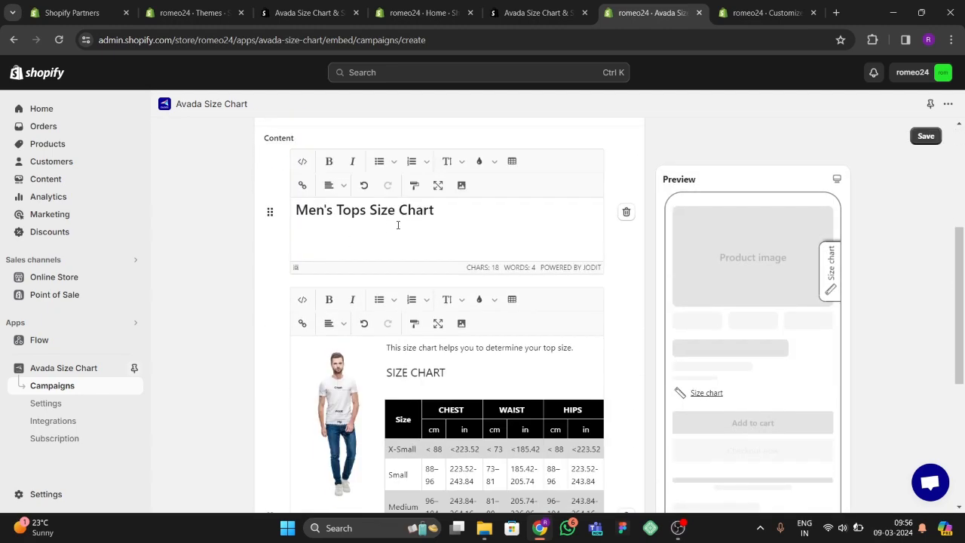
Delete the published My First Campaign from the campaigns list.
left_click(65, 383)
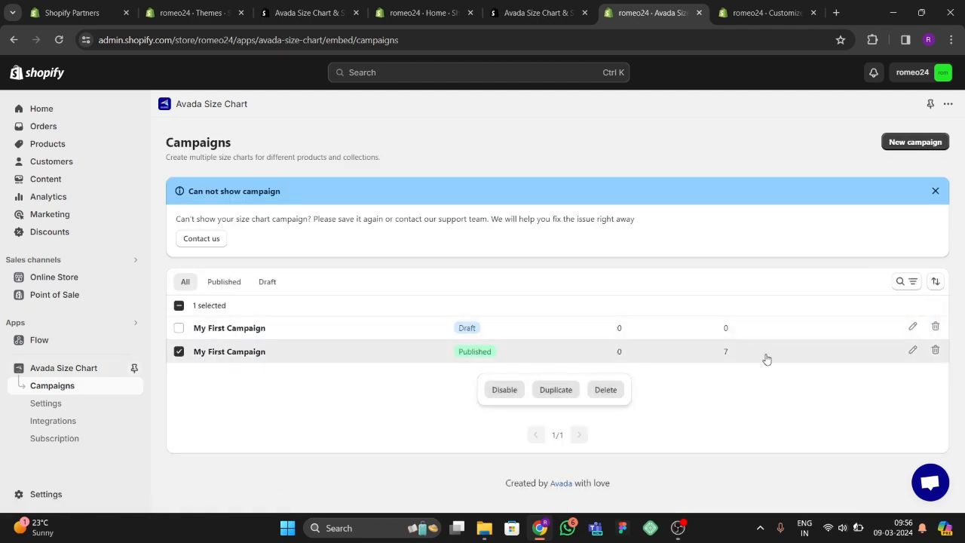
left_click(935, 349)
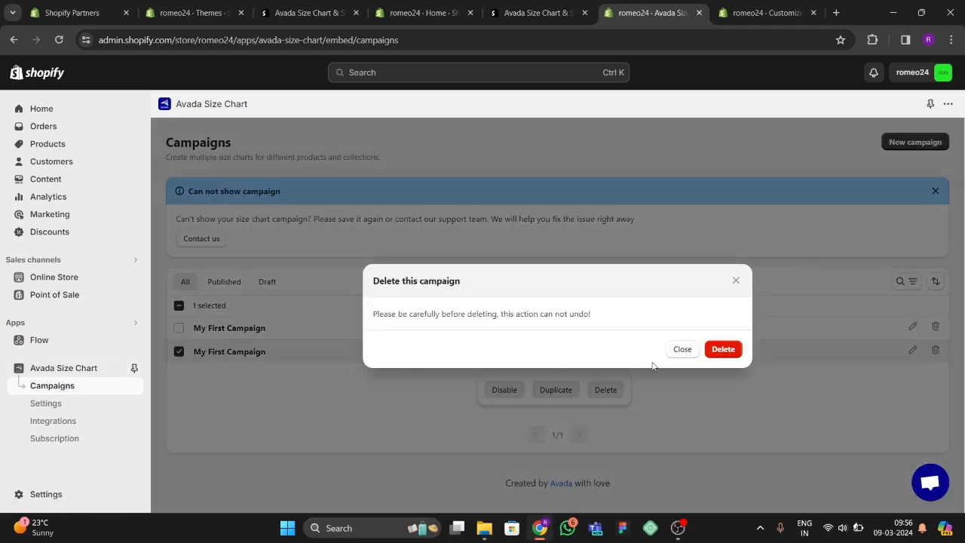
left_click(713, 349)
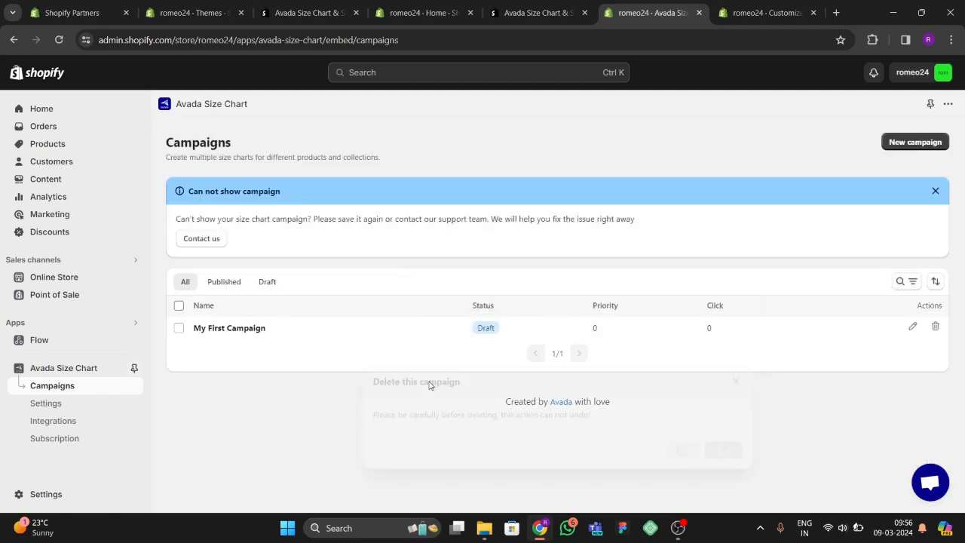
Start a new size chart campaign, try the Men's bottom preset and settle on the Men's top preset.
left_click(910, 145)
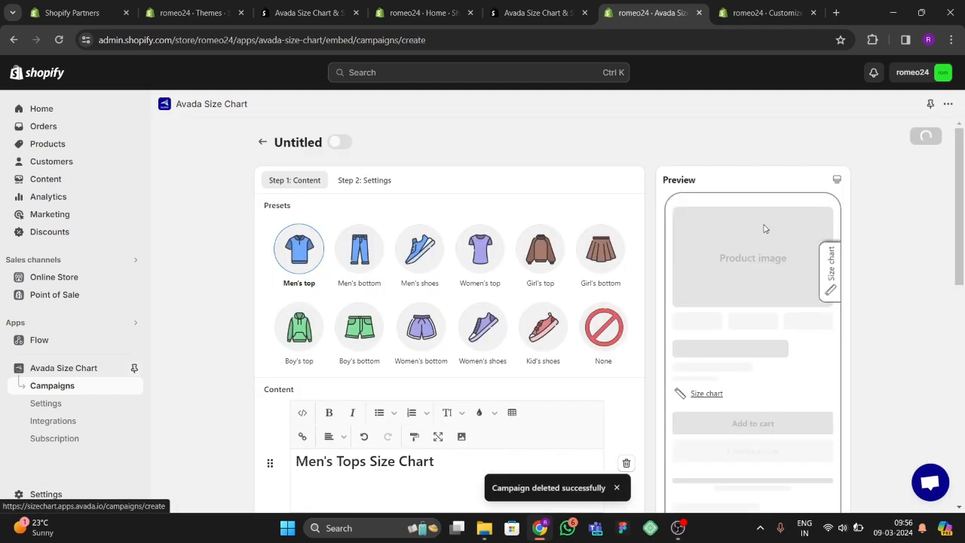
scroll(372, 319, "down", 3)
scroll(378, 324, "up", 3)
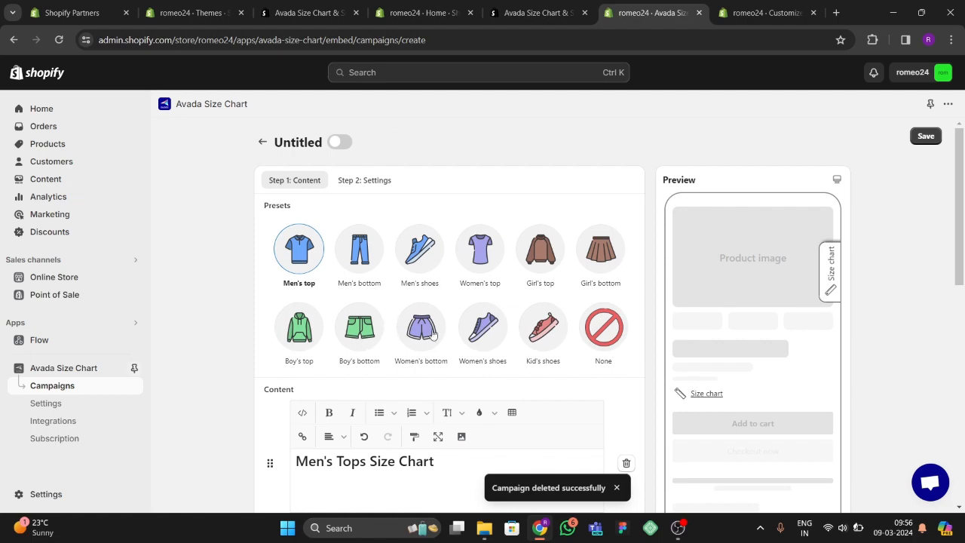
scroll(384, 326, "down", 3)
scroll(420, 350, "up", 3)
left_click(359, 260)
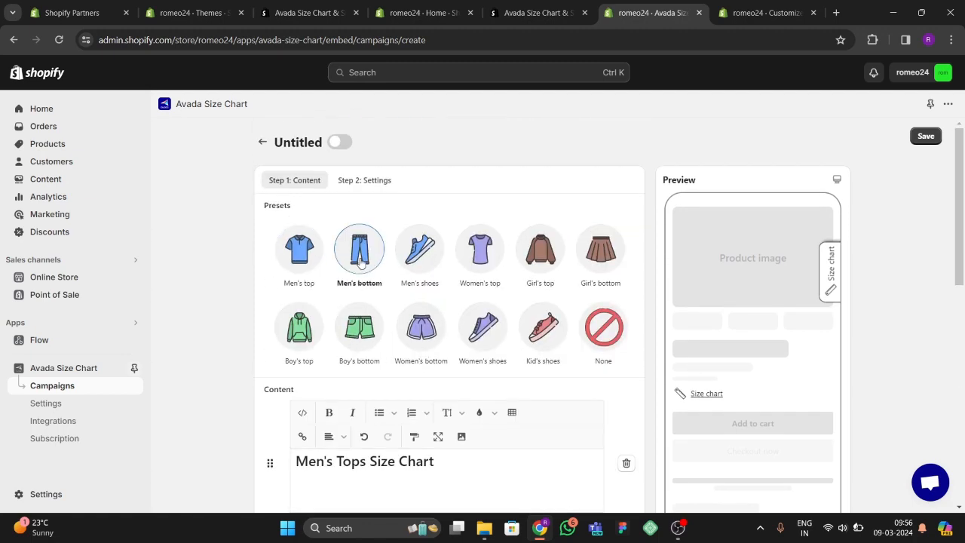
scroll(425, 315, "down", 1)
scroll(424, 317, "up", 1)
scroll(423, 317, "up", 1)
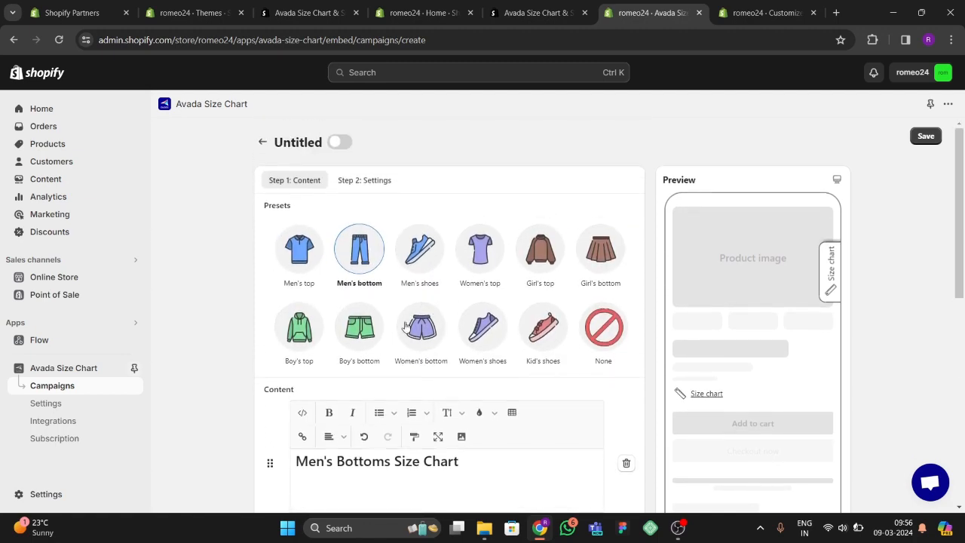
left_click(305, 263)
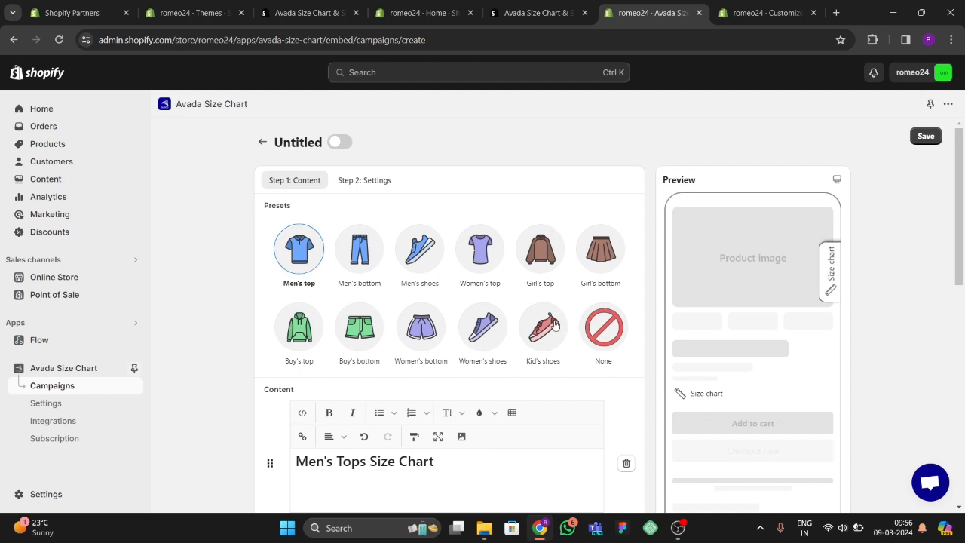
Replace the size chart's heading text with "Mens categories size chart".
scroll(565, 332, "down", 3)
triple_click(436, 275)
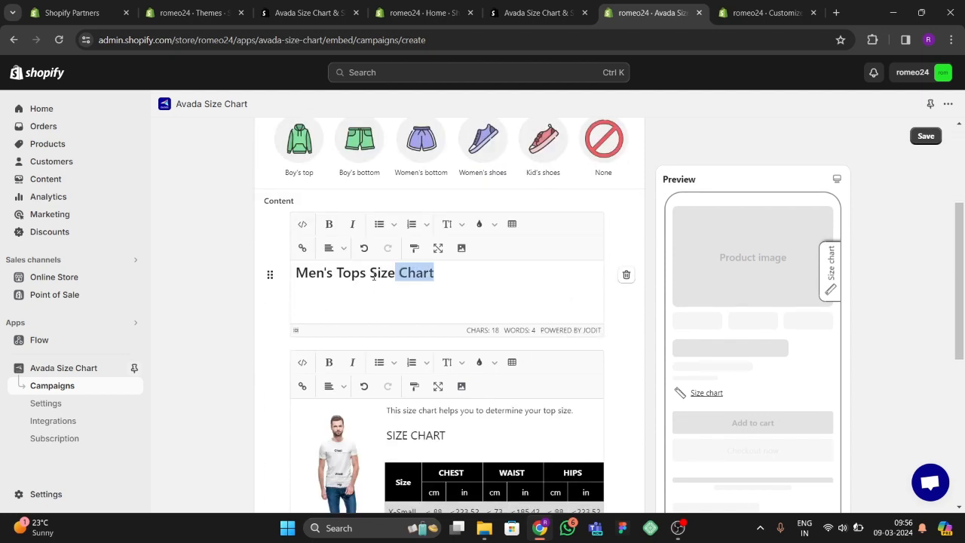
left_click_drag(434, 276, 290, 280)
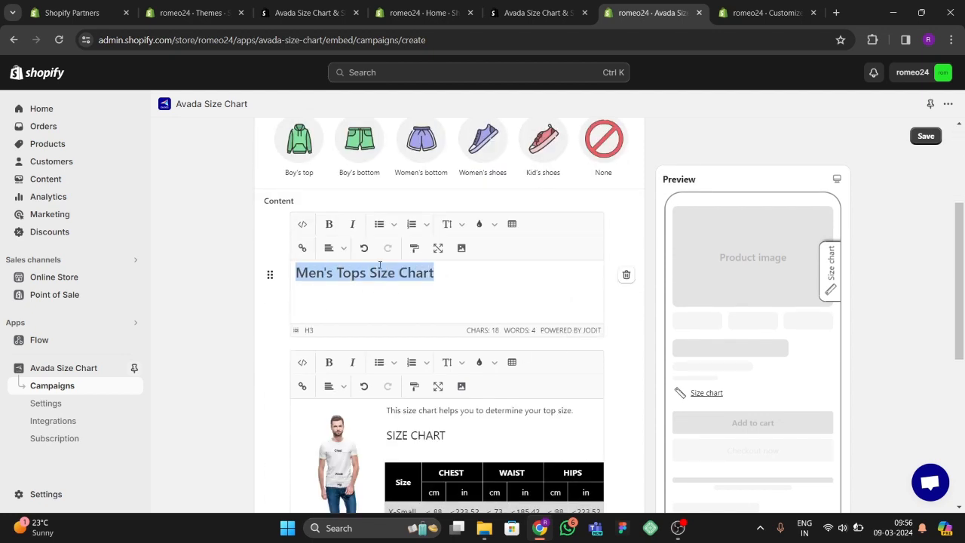
left_click_drag(455, 288, 251, 278)
type("Mens top")
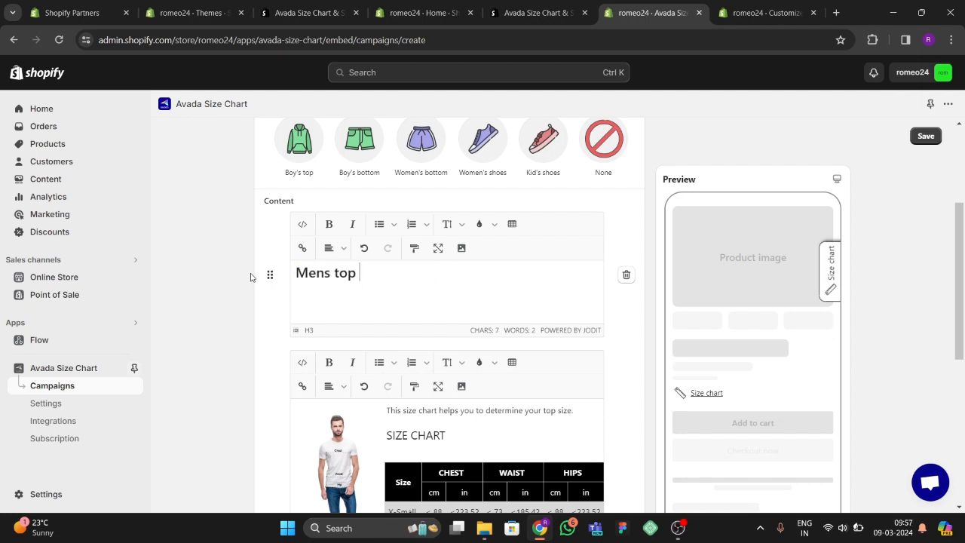
key("BackSpace")
key("BackSpace")
key("BackSpace")
key("BackSpace")
type("categorie")
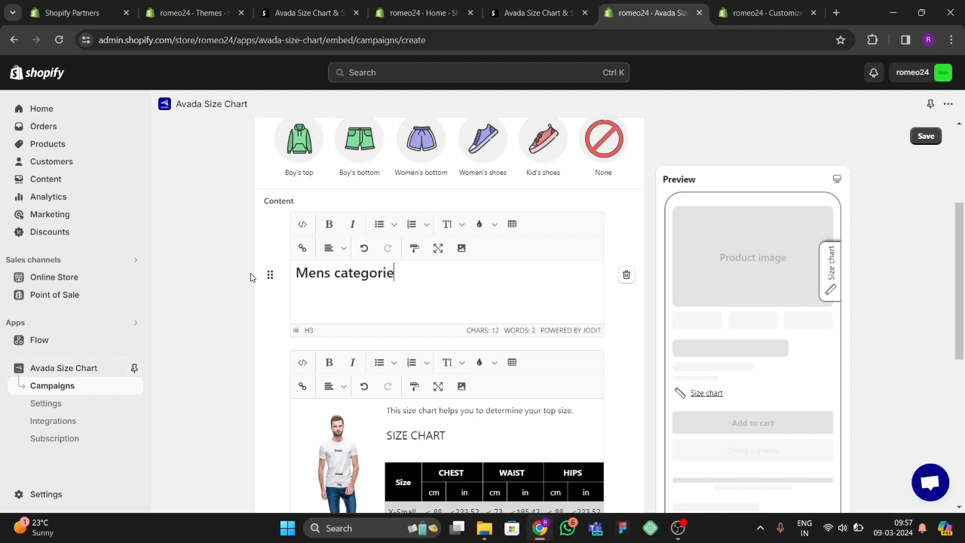
type("s size chart")
Clear the "in" unit label under CHEST in the size table, and open and dismiss the image insertion dialog.
scroll(377, 324, "down", 3)
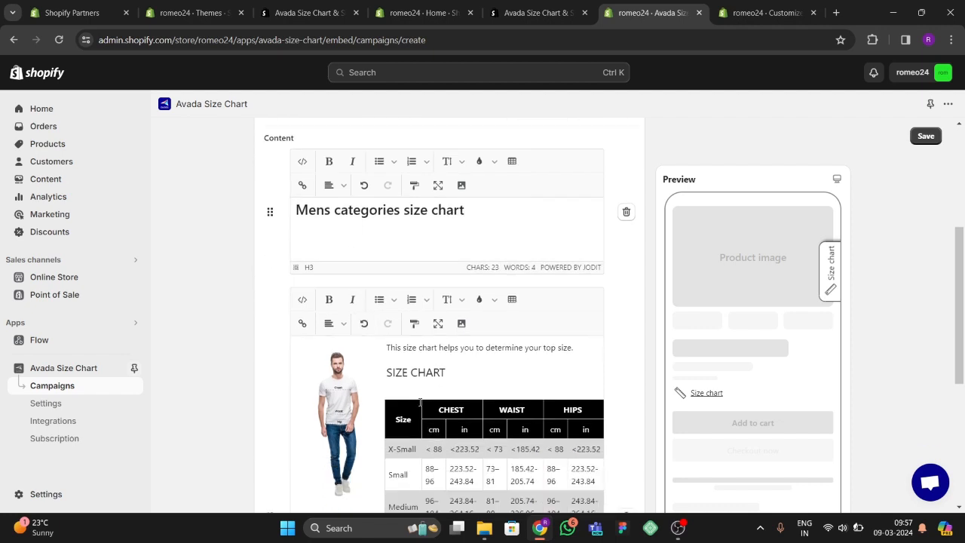
left_click(490, 303)
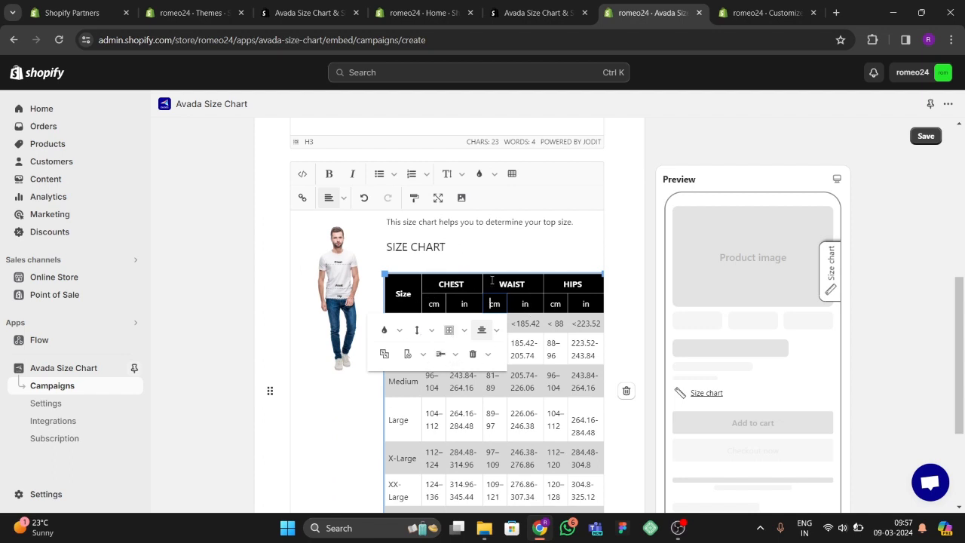
left_click(466, 303)
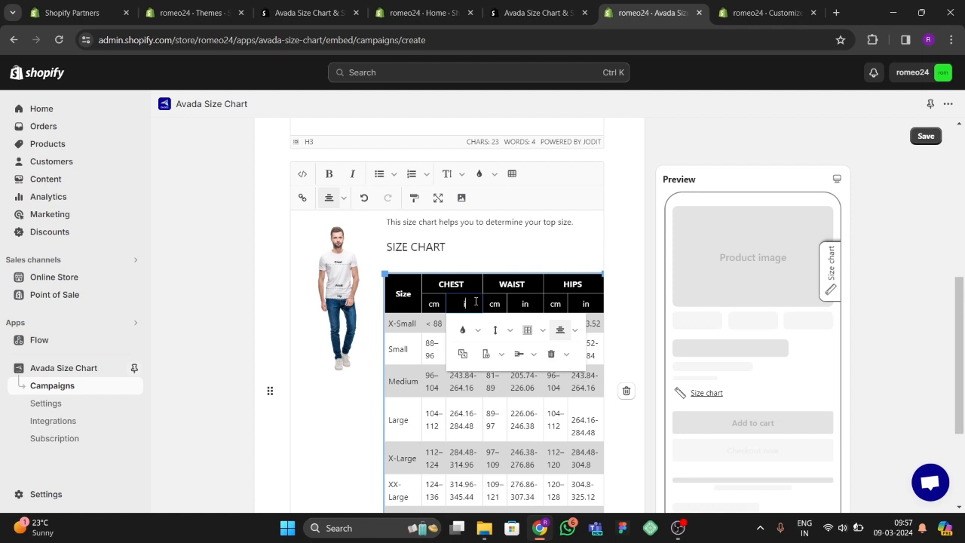
key("BackSpace")
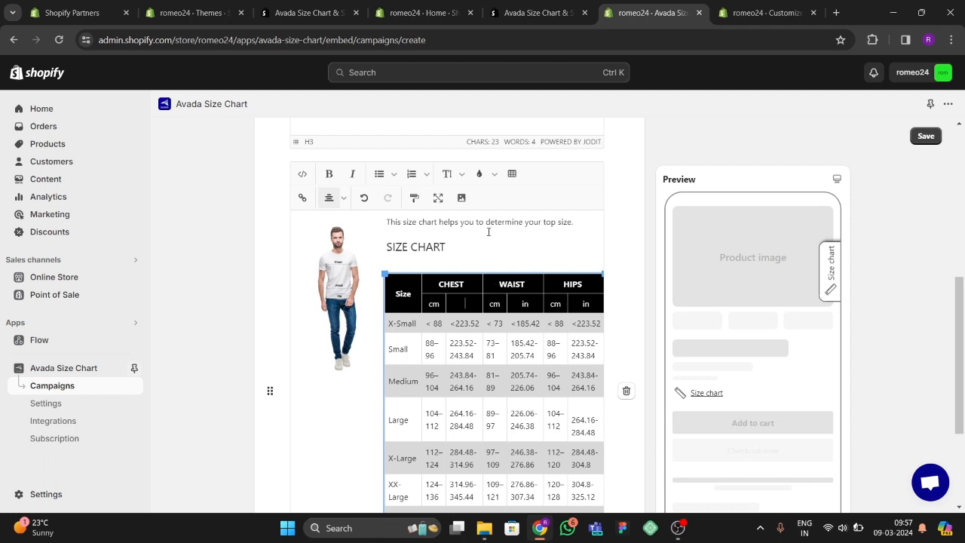
left_click(461, 200)
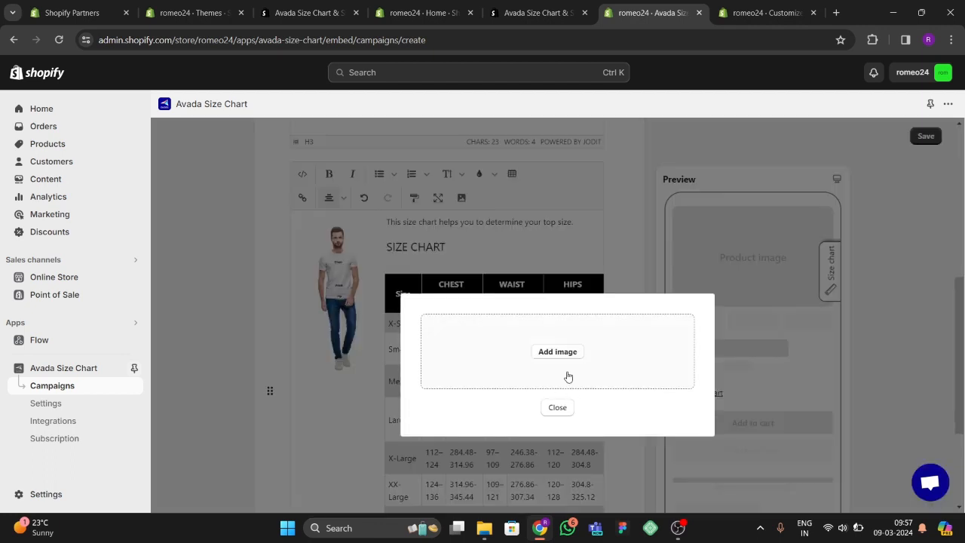
left_click(557, 407)
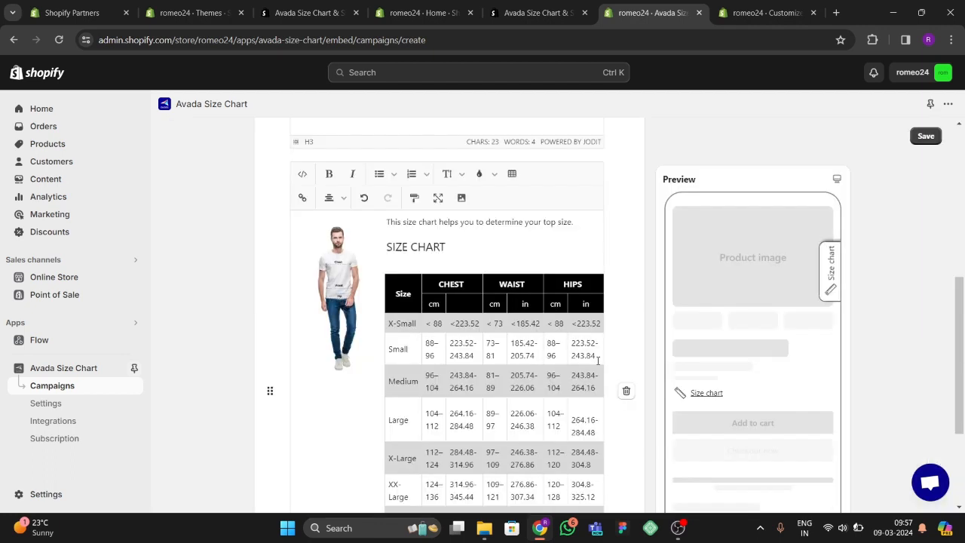
Add a new empty content block below the size table.
scroll(463, 392, "down", 3)
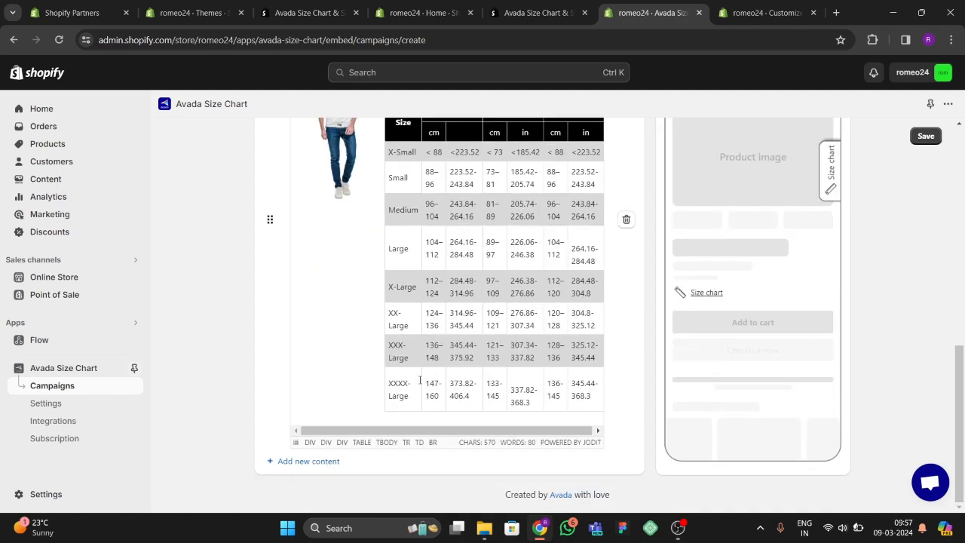
scroll(411, 356, "up", 3)
scroll(361, 371, "down", 3)
scroll(526, 231, "up", 3)
scroll(528, 301, "down", 3)
left_click(310, 461)
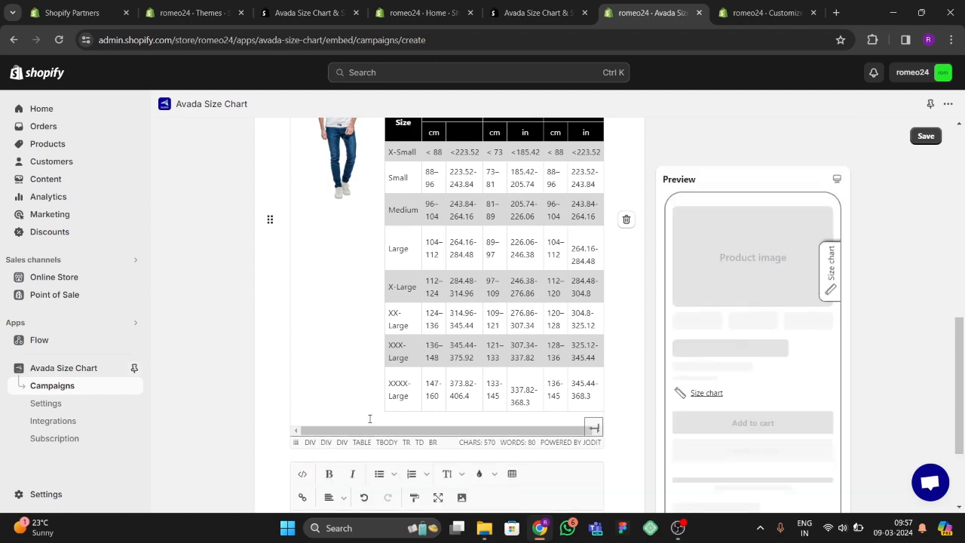
Review the campaign's content from the presets and heading through the size table to the new content block.
scroll(369, 419, "down", 2)
scroll(407, 395, "up", 3)
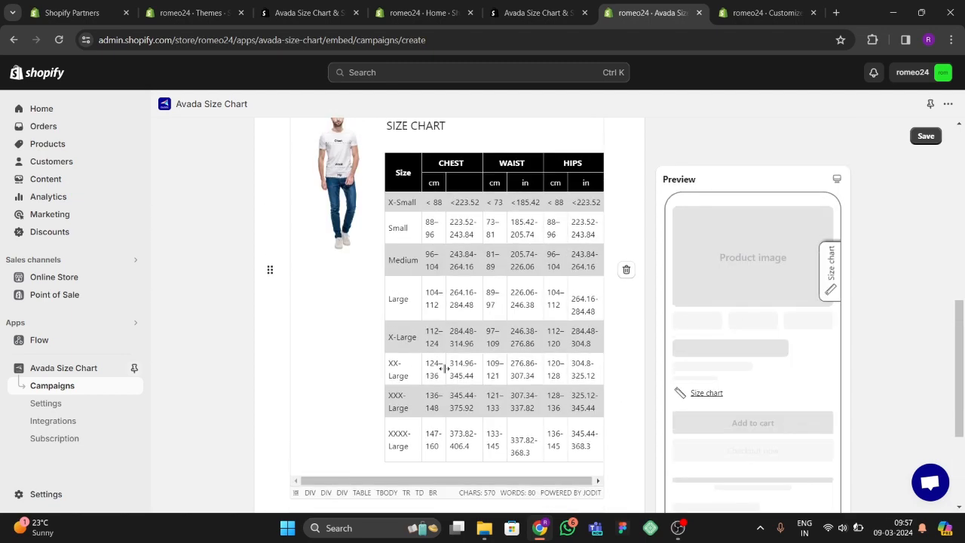
scroll(444, 368, "up", 3)
scroll(444, 373, "down", 6)
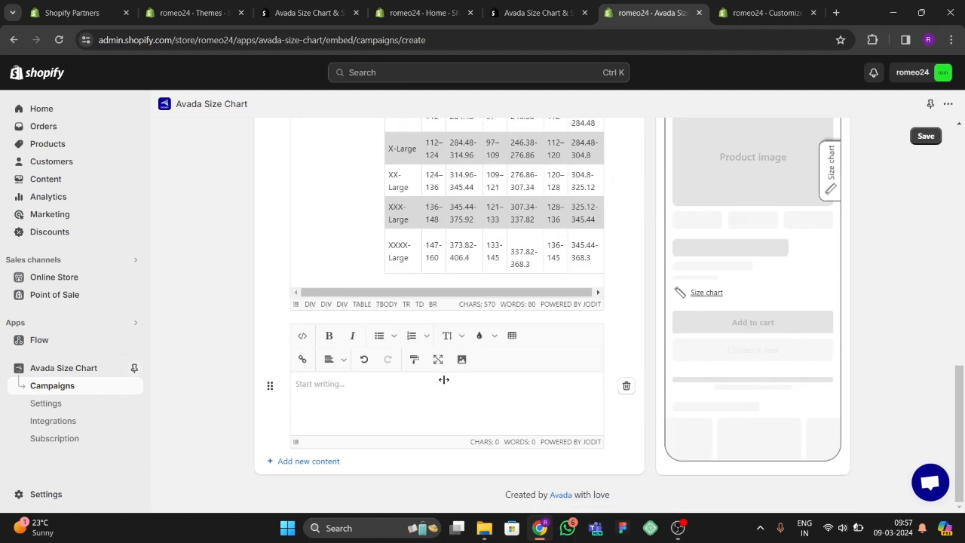
key("super")
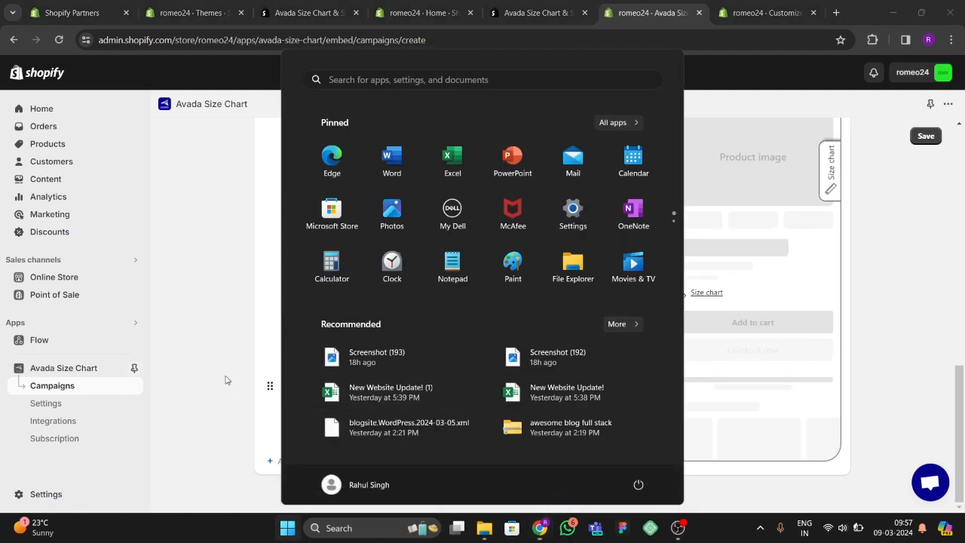
key("super")
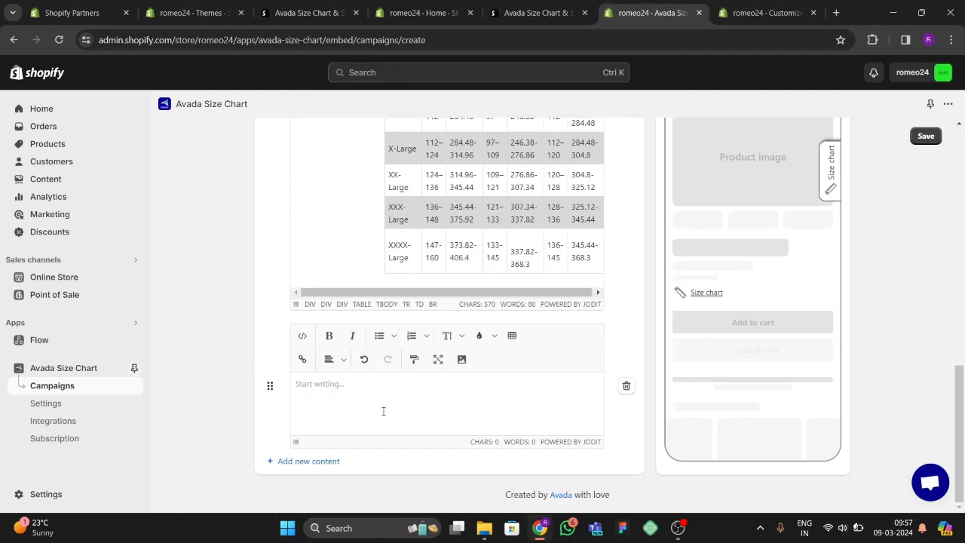
scroll(383, 407, "up", 3)
scroll(381, 410, "down", 3)
scroll(631, 388, "up", 10)
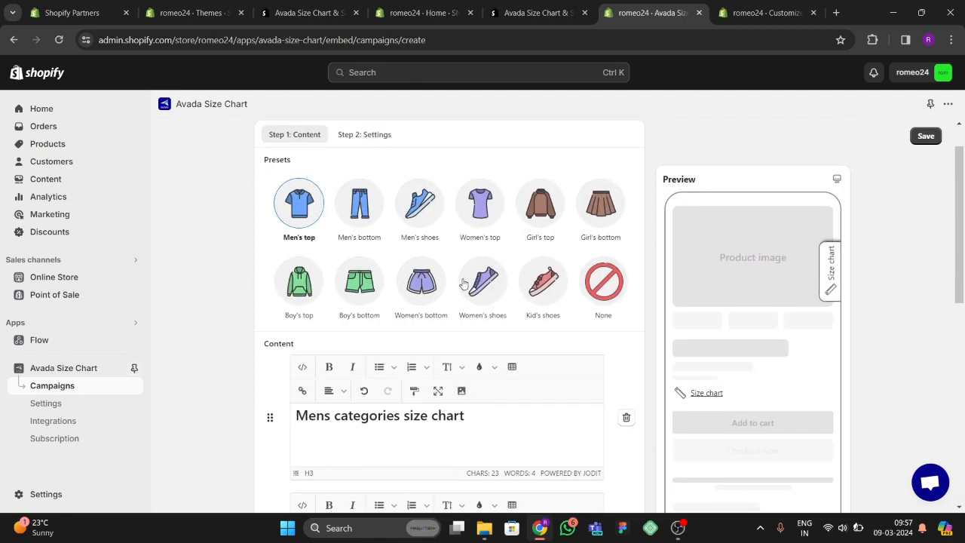
scroll(463, 282, "down", 7)
scroll(561, 358, "up", 8)
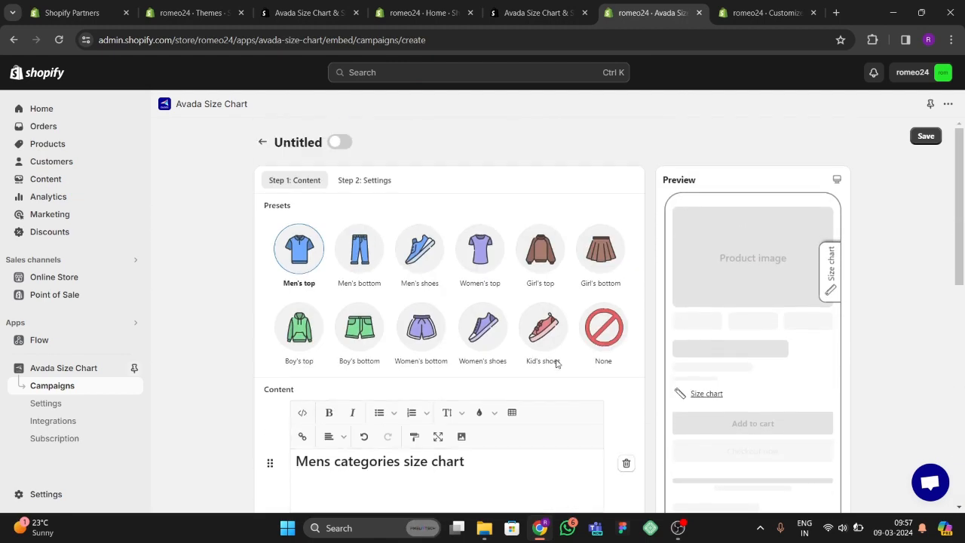
Switch the untitled campaign on and open its Step 2 settings at the display options.
left_click(338, 143)
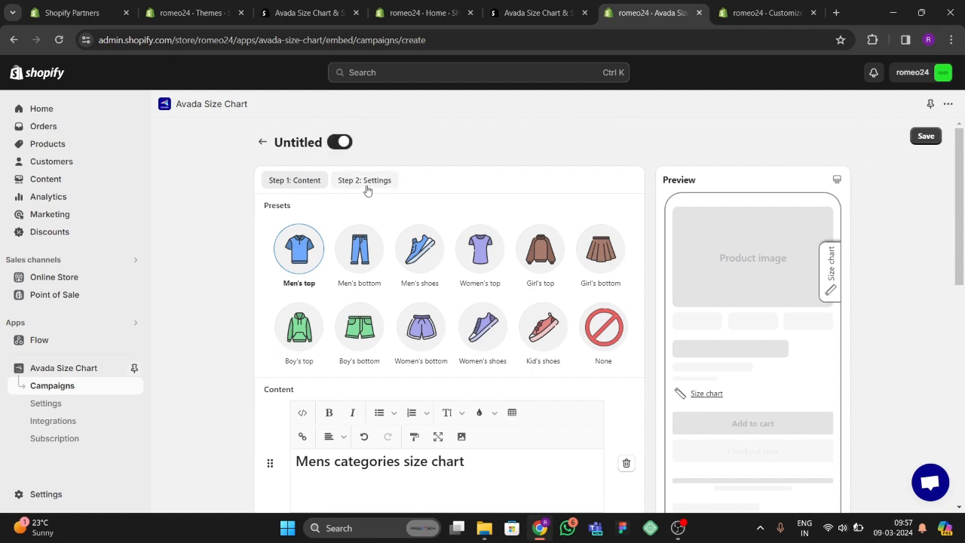
scroll(456, 292, "down", 1)
scroll(455, 292, "up", 1)
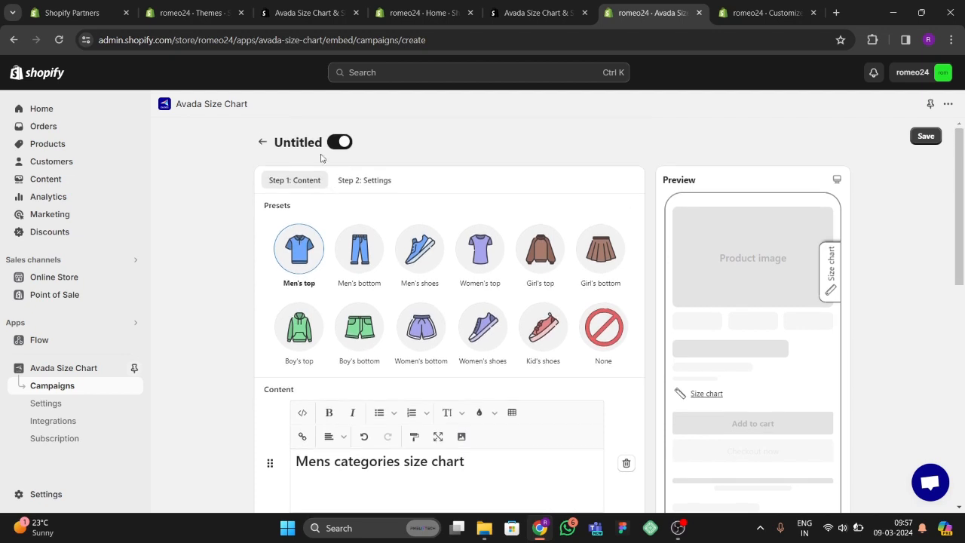
left_click(364, 180)
scroll(330, 302, "down", 2)
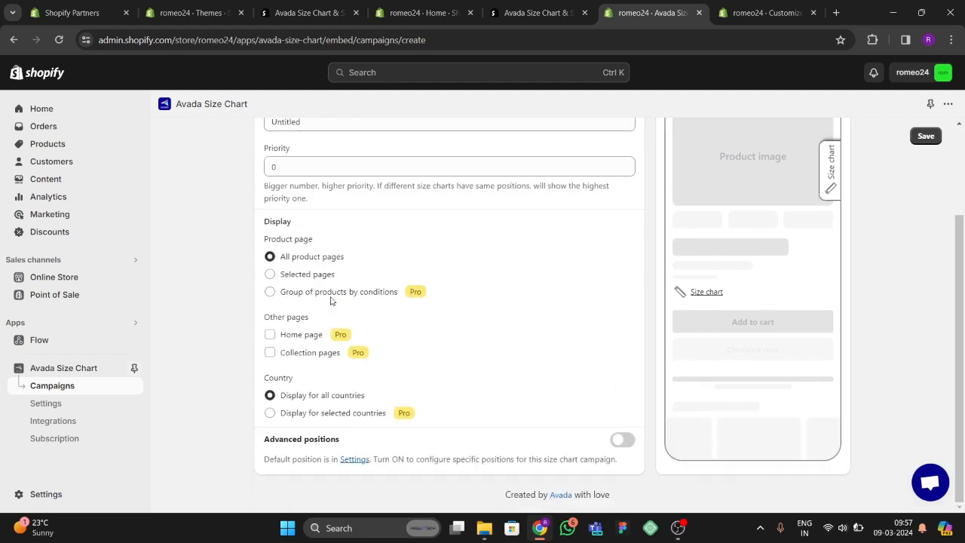
Name the campaign "Mens size guide" and set its priority to 1.
scroll(322, 239, "up", 2)
double_click(277, 240)
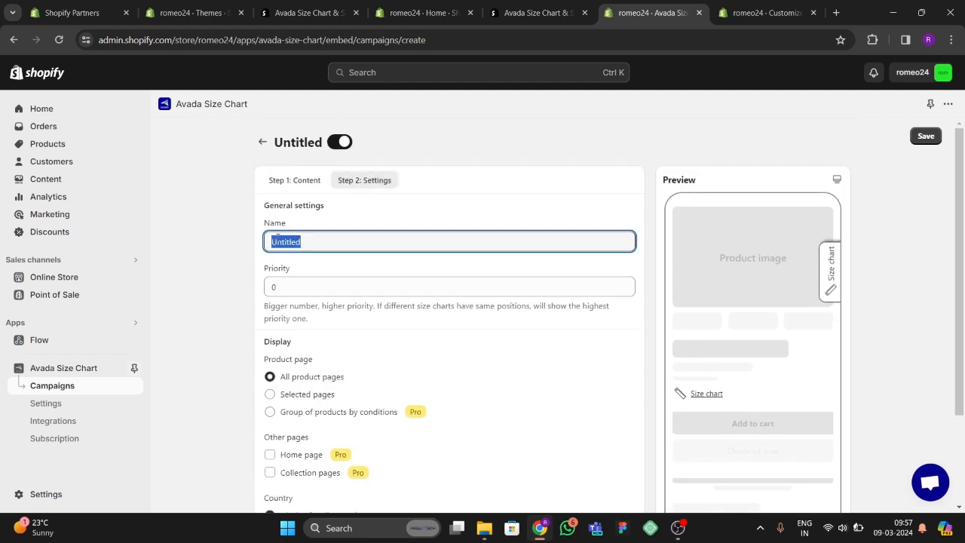
type("Mens size ")
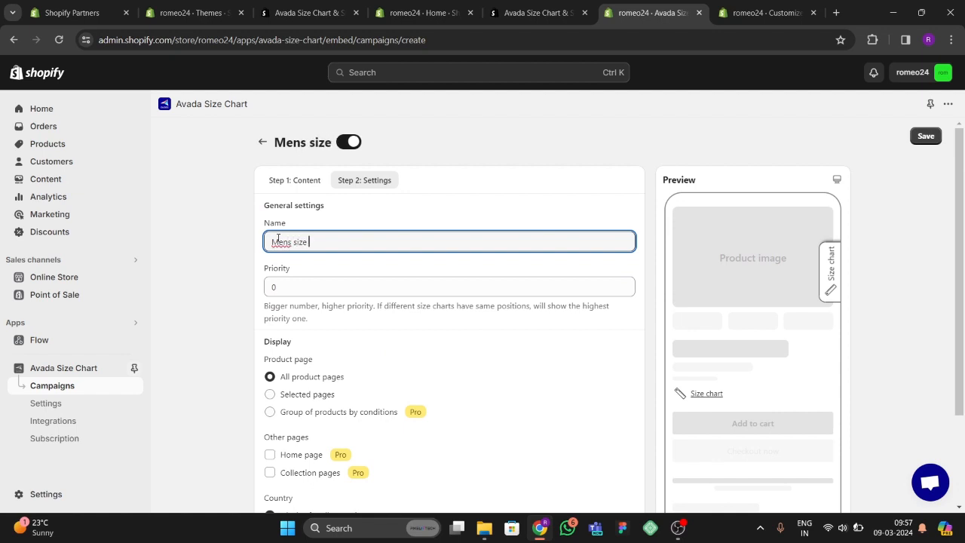
type("guide")
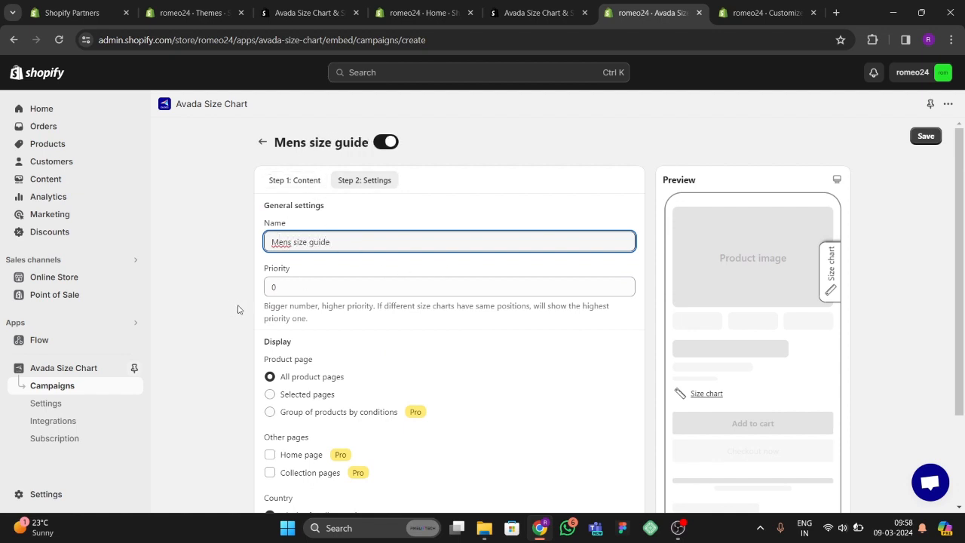
left_click(286, 284)
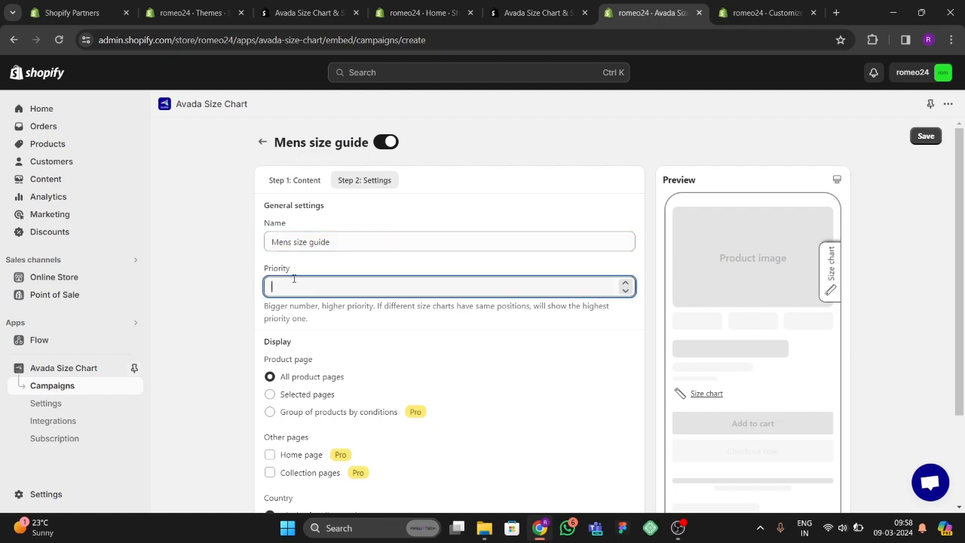
left_click(222, 301)
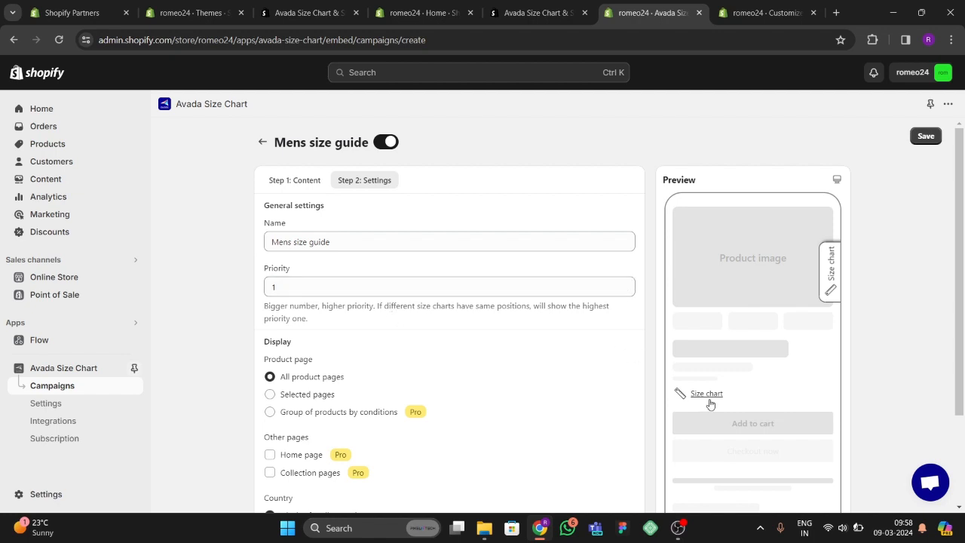
Turn on Advanced positions for the campaign, leaving the product page, other pages and country display options as they are.
scroll(393, 379, "down", 1)
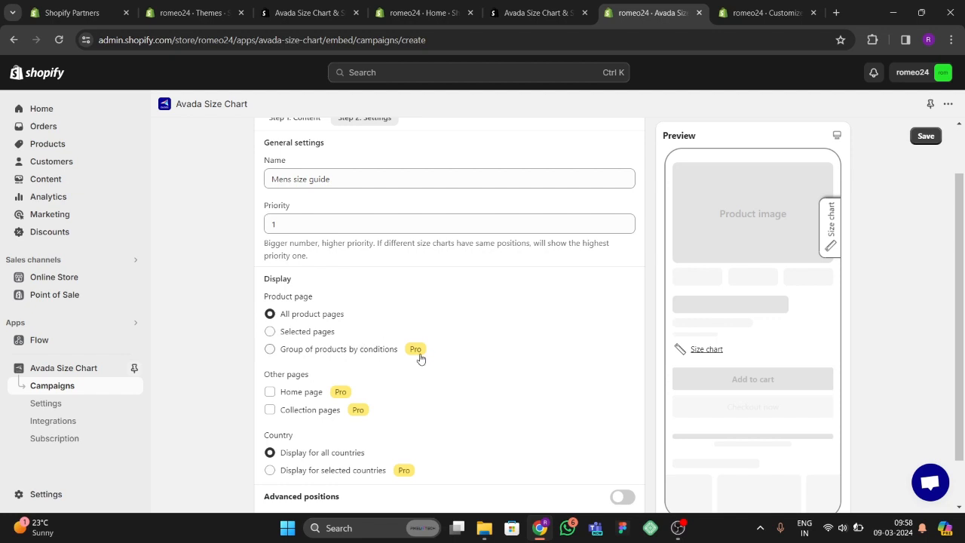
scroll(586, 338, "down", 2)
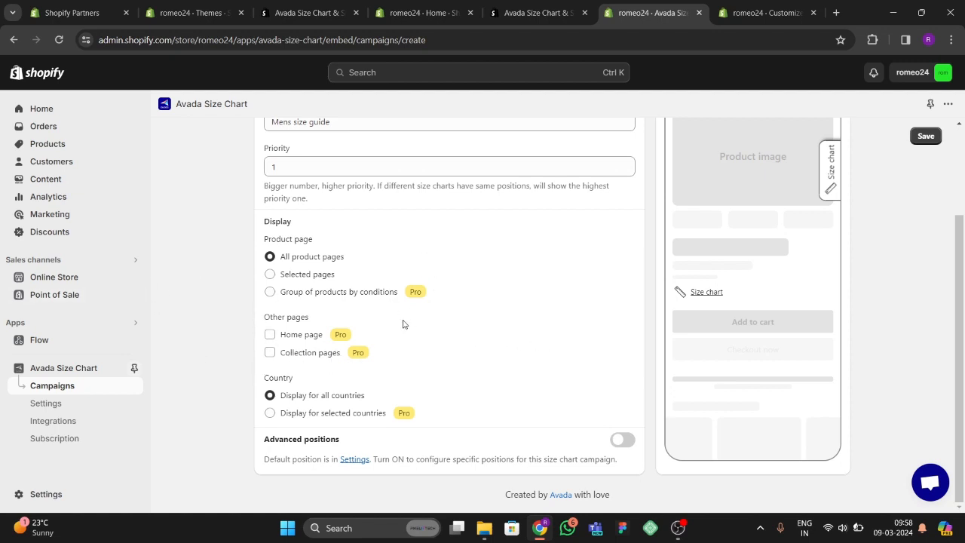
scroll(379, 383, "up", 2)
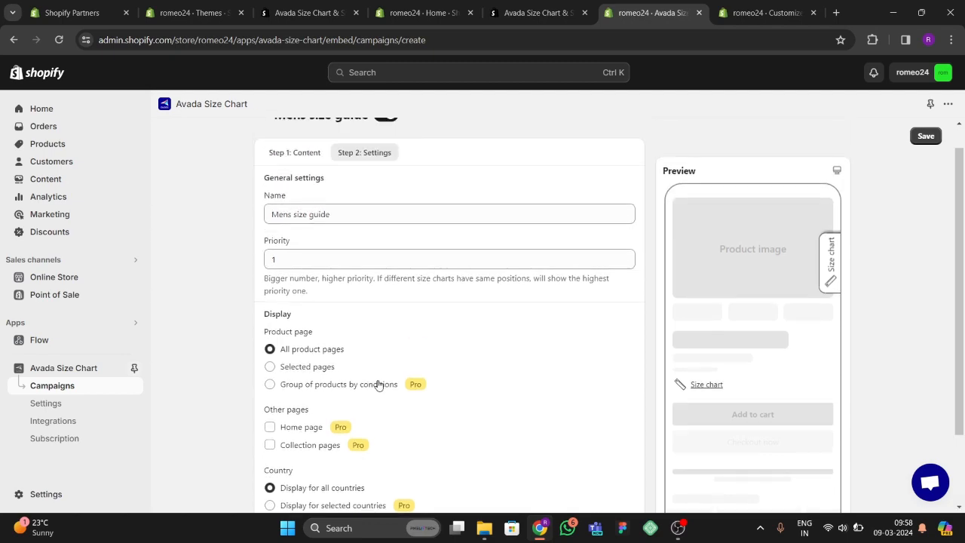
scroll(600, 239, "down", 2)
left_click(622, 440)
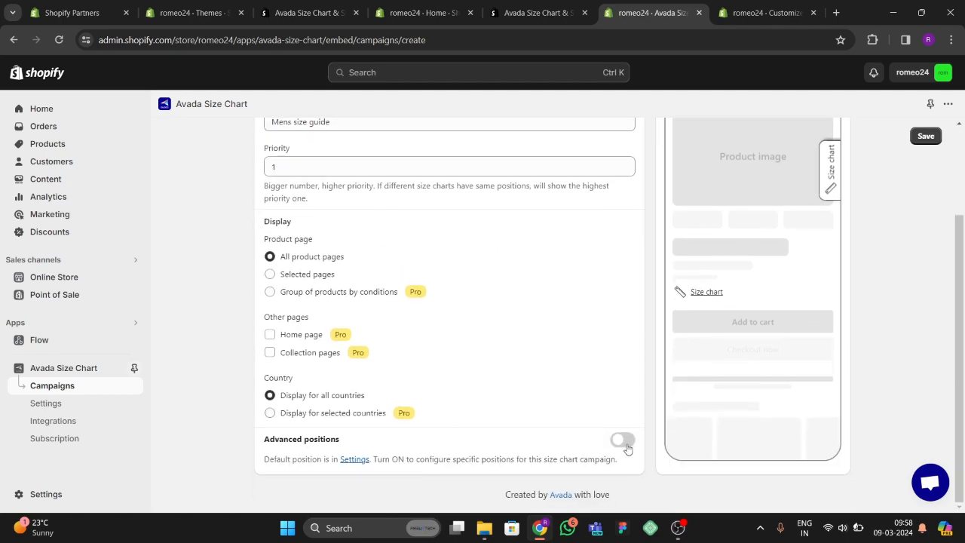
scroll(490, 384, "down", 2)
scroll(837, 272, "up", 2)
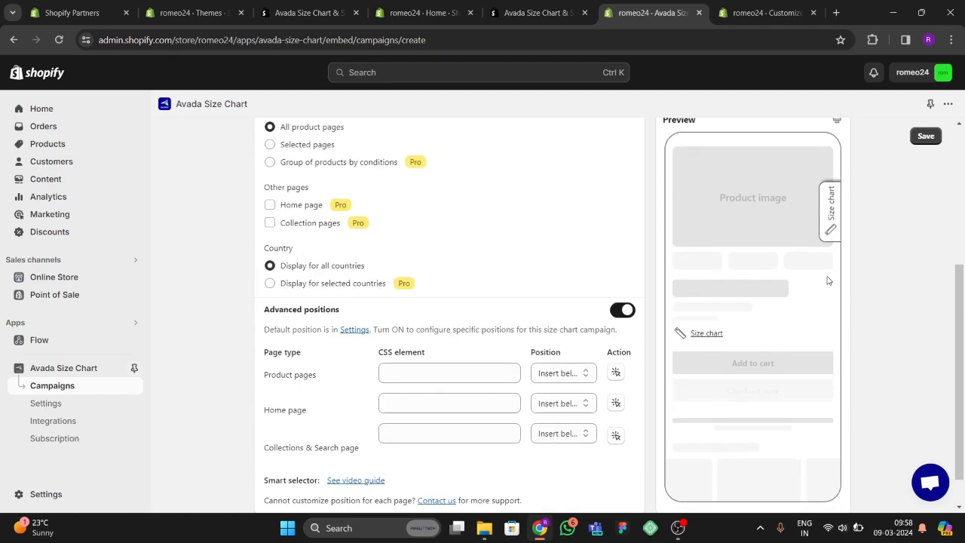
scroll(678, 294, "down", 2)
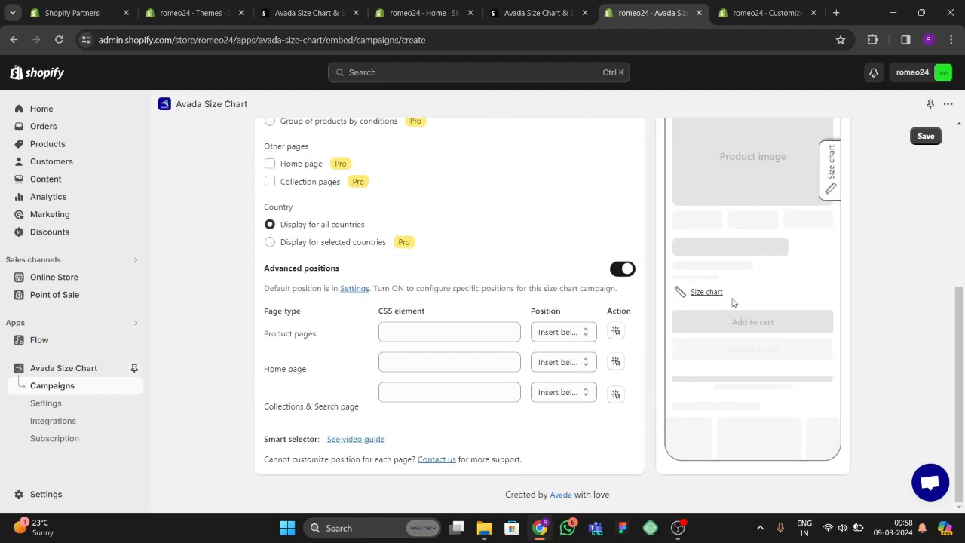
Try Insert above as the product pages position under Advanced positions, and return it to Insert below.
left_click(390, 334)
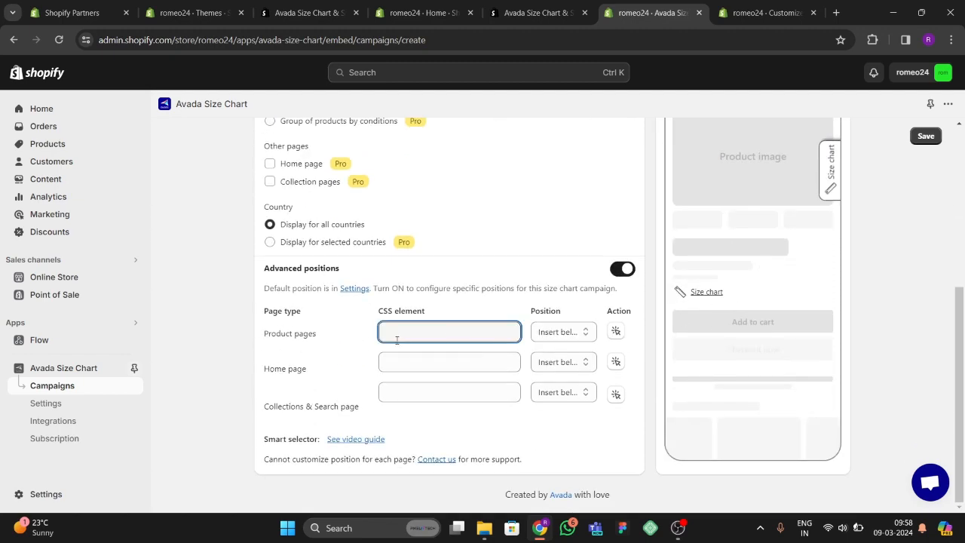
scroll(455, 354, "up", 2)
scroll(490, 354, "down", 1)
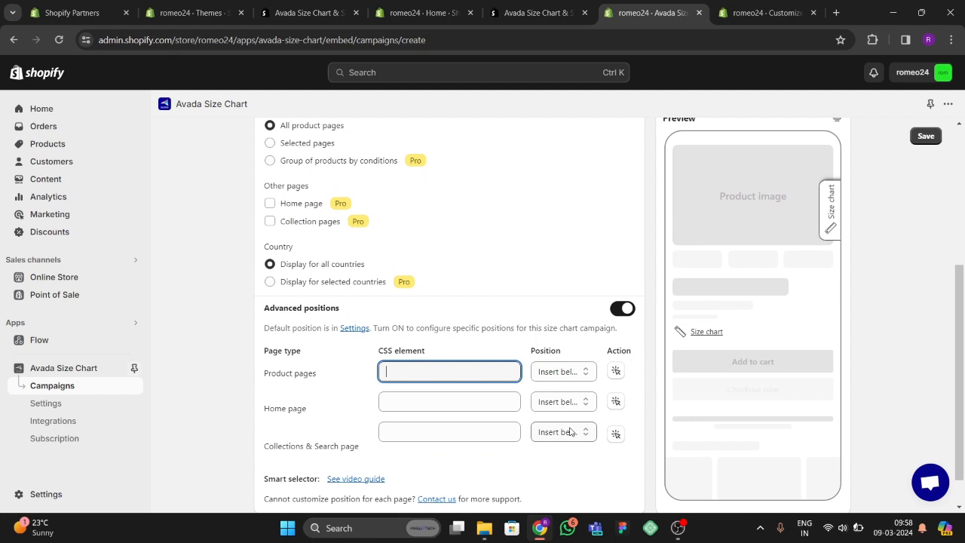
left_click(570, 372)
left_click(566, 387)
left_click(564, 371)
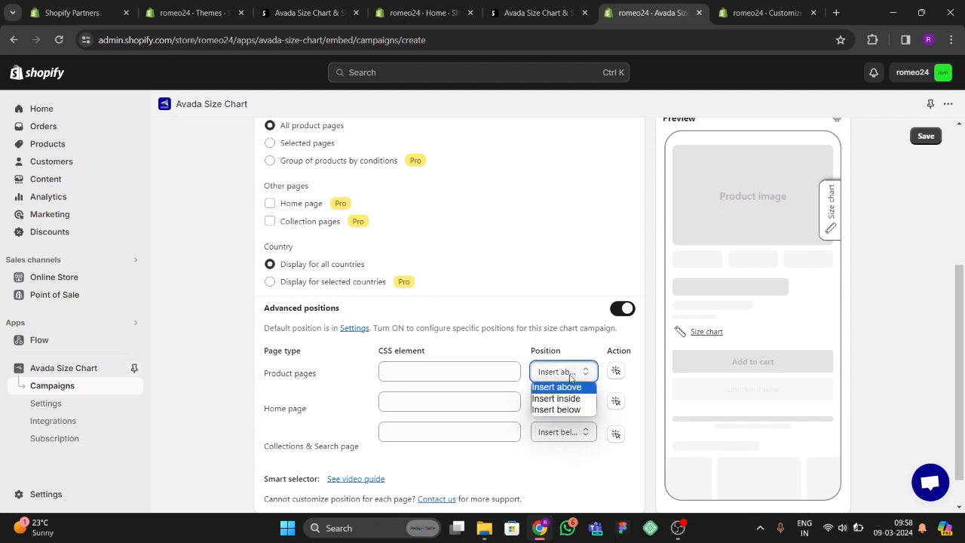
left_click(567, 409)
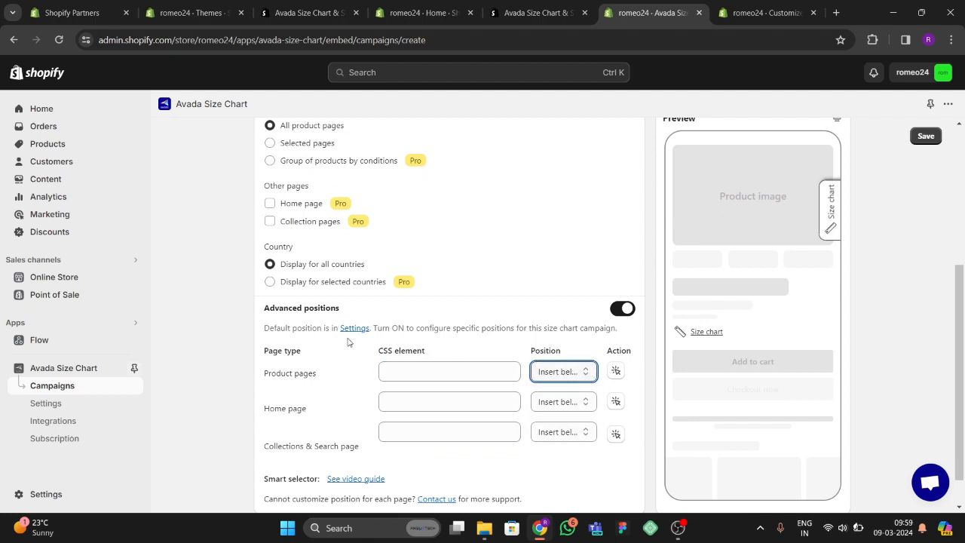
Save the Mens size guide campaign and leave its page for the size chart app's general settings.
scroll(449, 364, "up", 3)
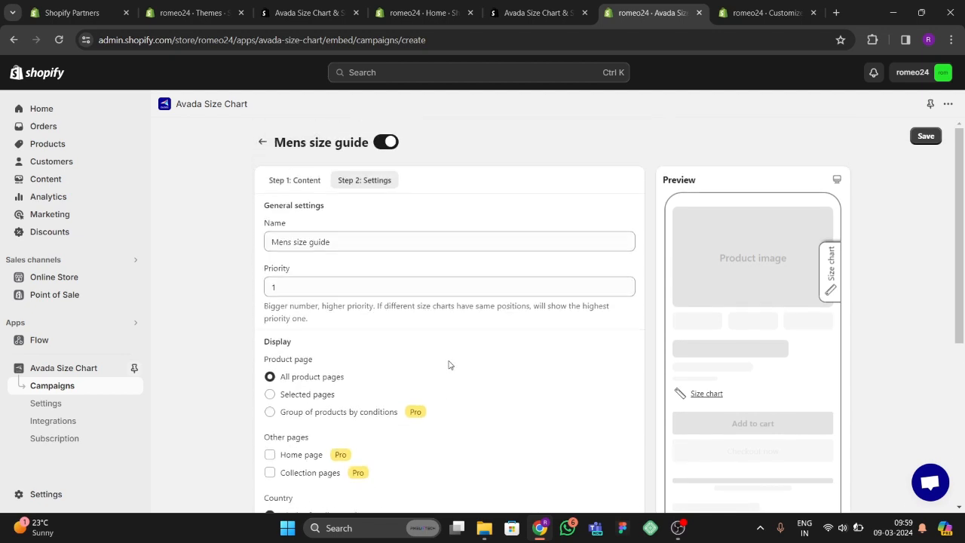
left_click(926, 137)
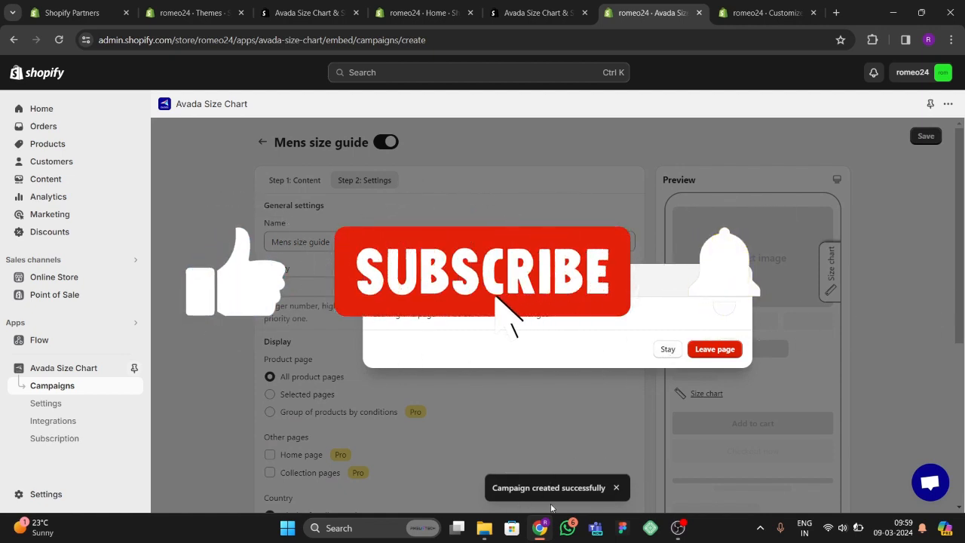
left_click(668, 349)
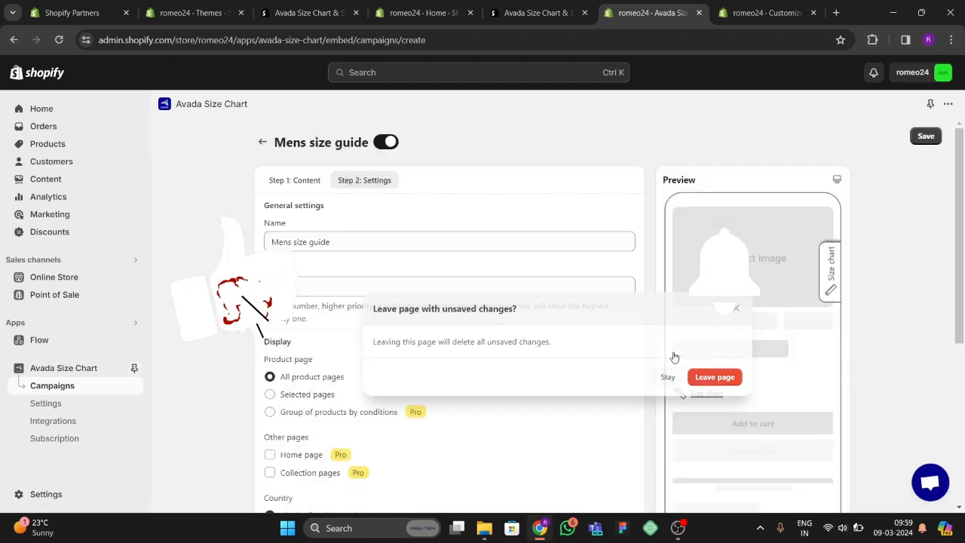
left_click(46, 405)
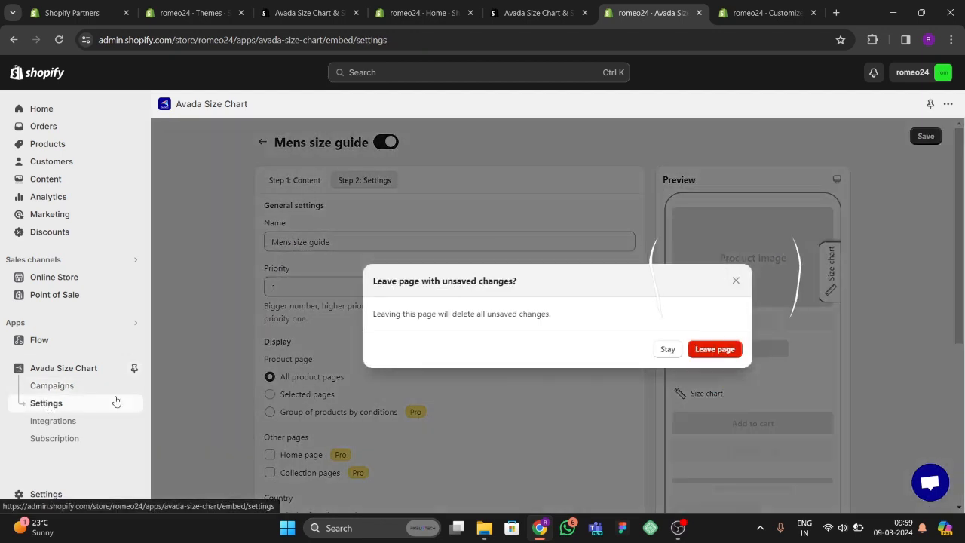
left_click(703, 351)
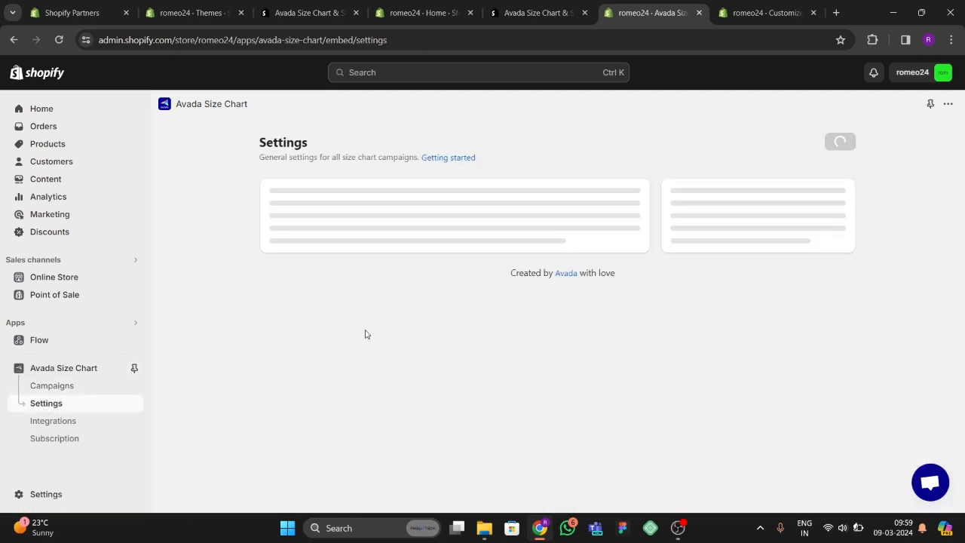
Try the second ruler and the crossed ruler-and-pencil icons for the size chart button, and choose the tape measure icon.
scroll(362, 339, "down", 2)
scroll(361, 341, "up", 1)
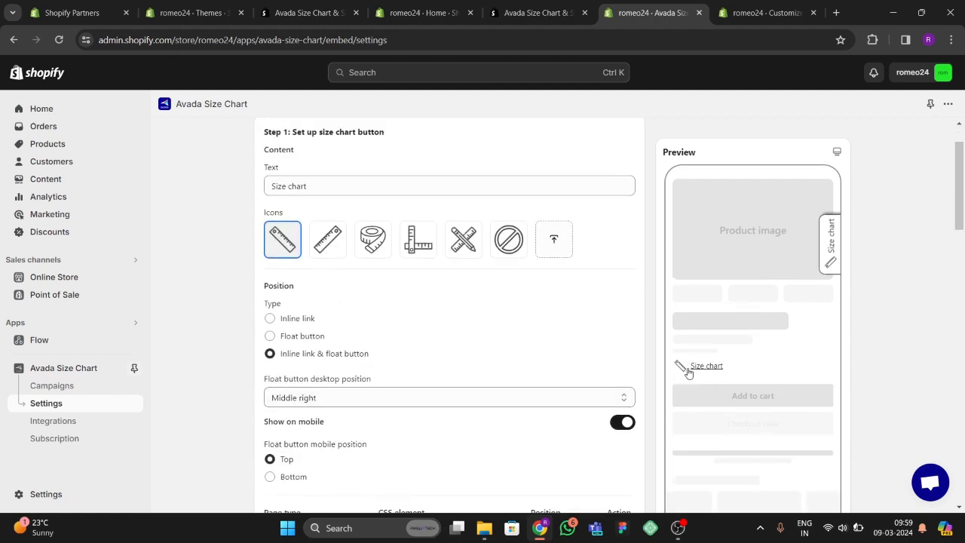
left_click(322, 248)
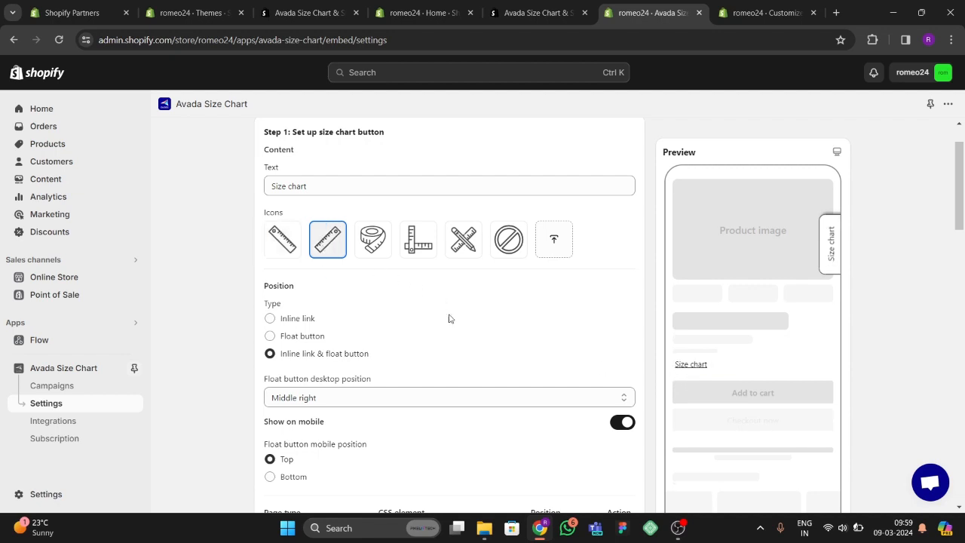
left_click(458, 243)
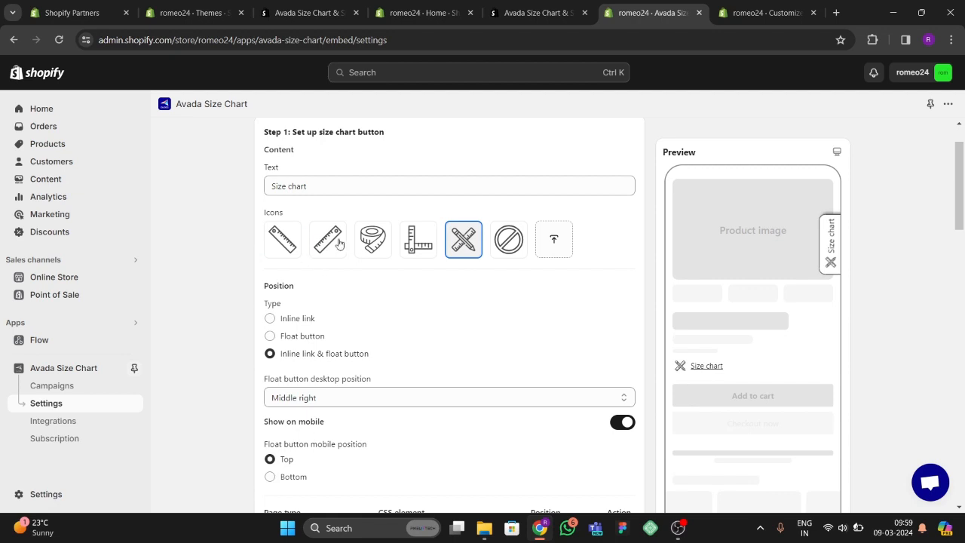
left_click(365, 241)
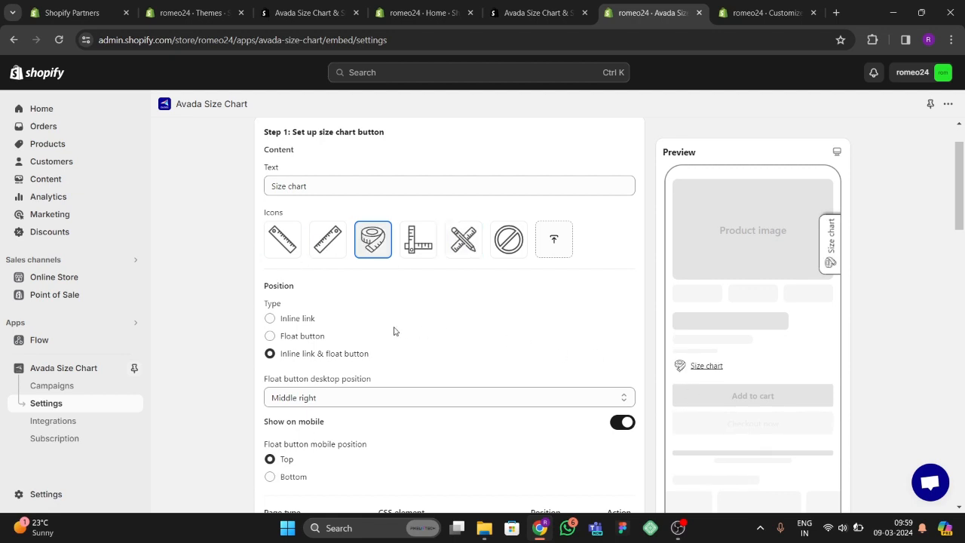
Look through the float button's desktop position options, keeping Middle right.
scroll(394, 331, "down", 3)
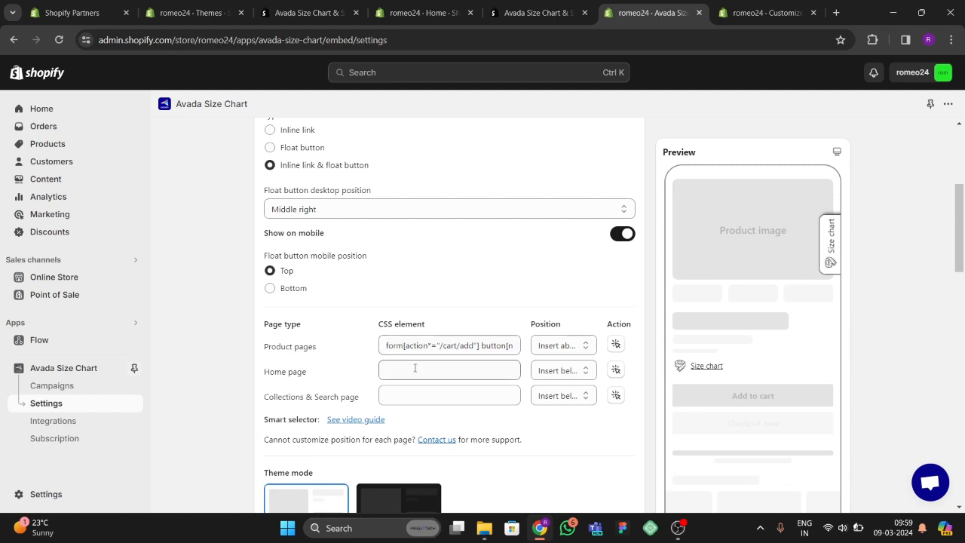
scroll(373, 369, "up", 1)
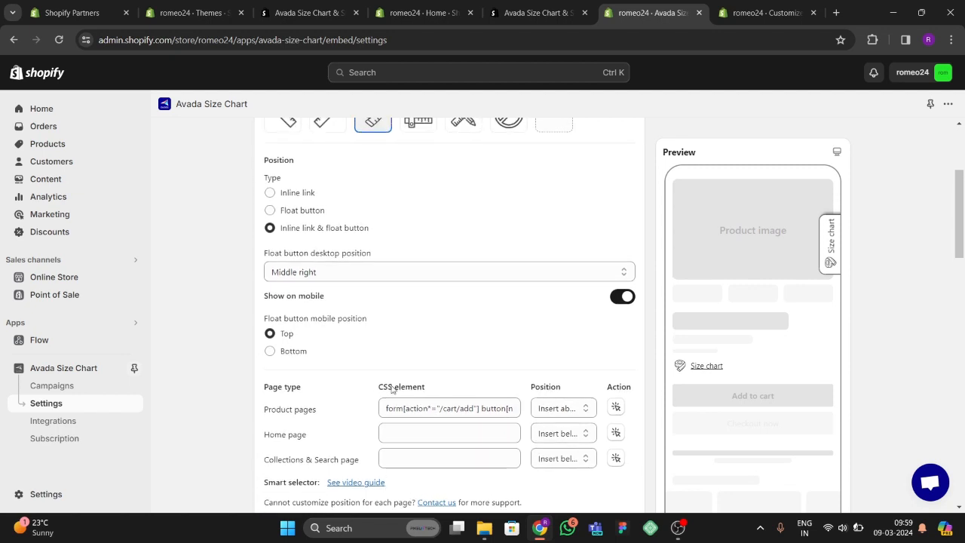
left_click(274, 277)
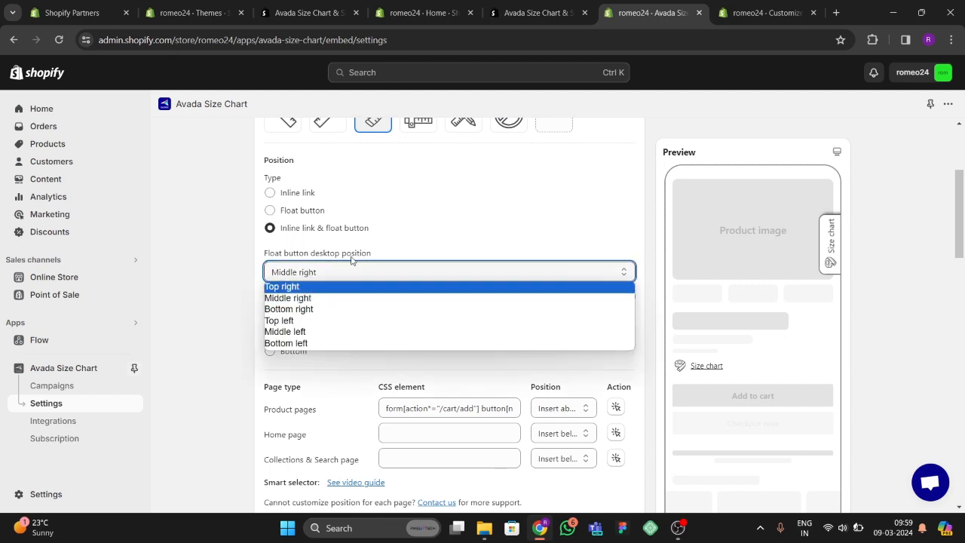
left_click(414, 297)
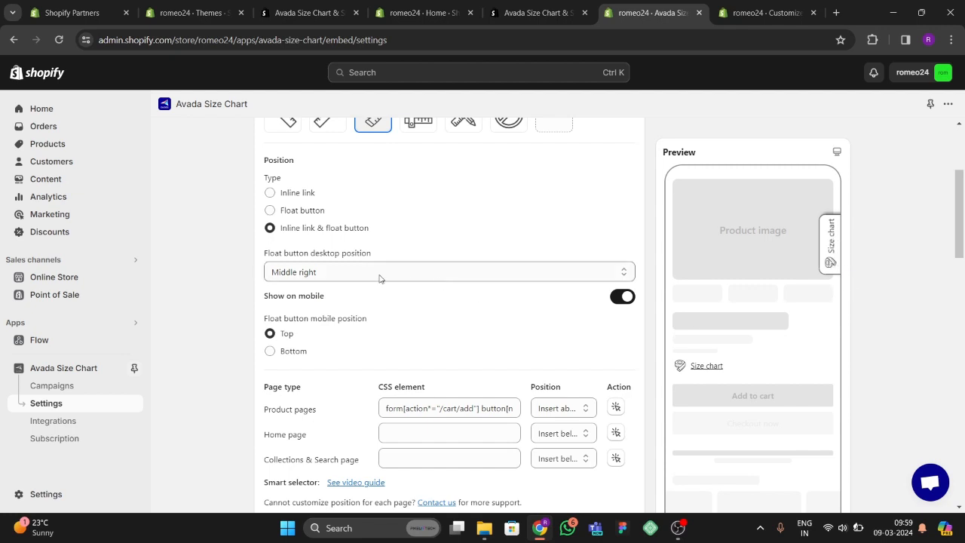
left_click(345, 278)
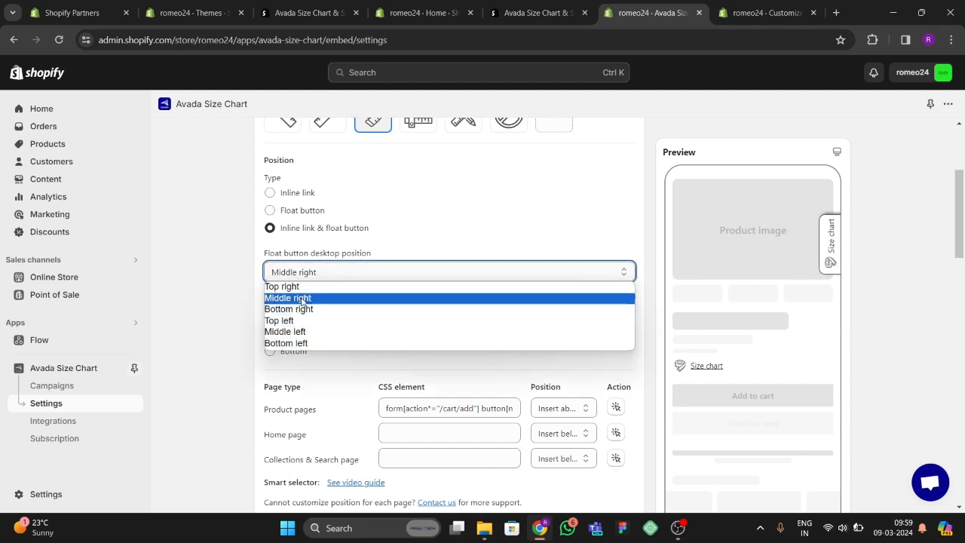
left_click(317, 295)
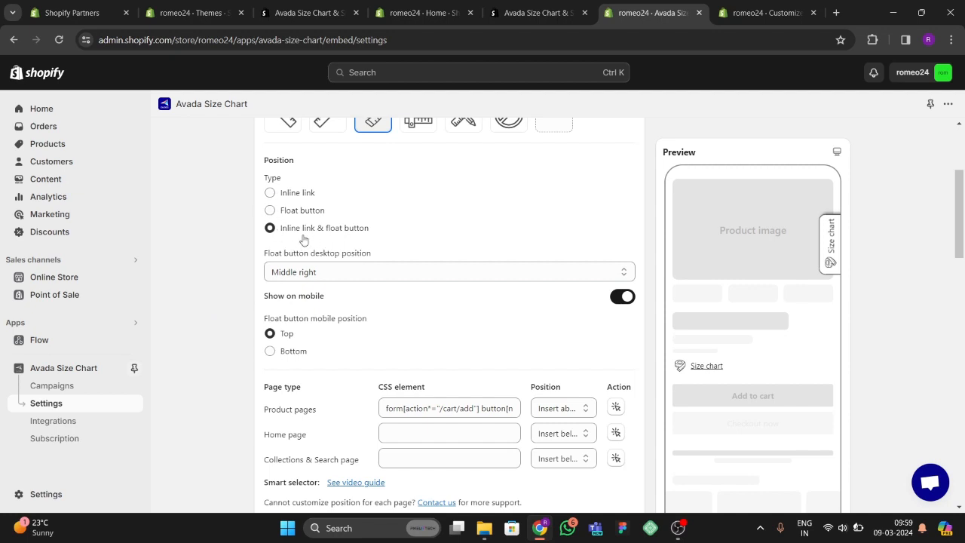
Try the Inline link and Float button position types in the preview, and return to Inline link & float button.
scroll(304, 240, "up", 3)
left_click(303, 383)
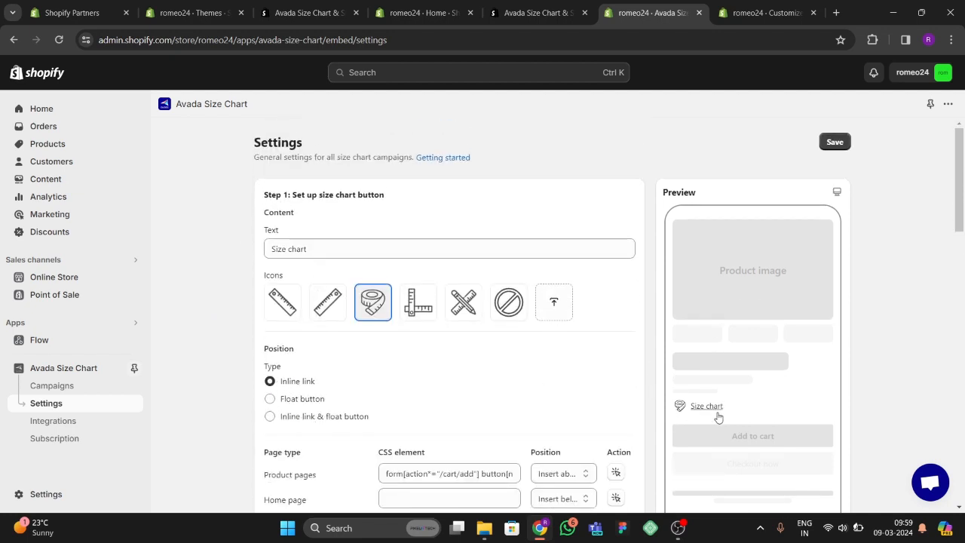
left_click(270, 399)
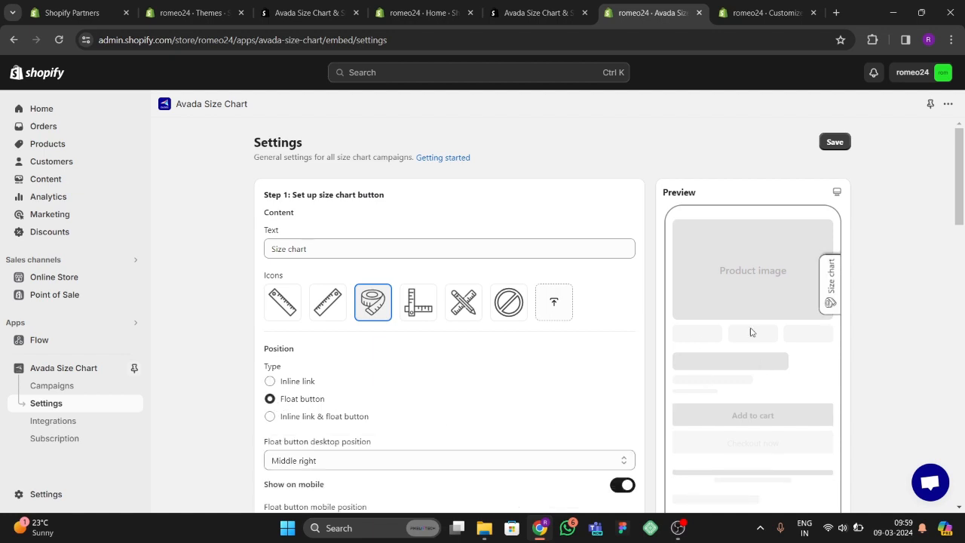
left_click(270, 416)
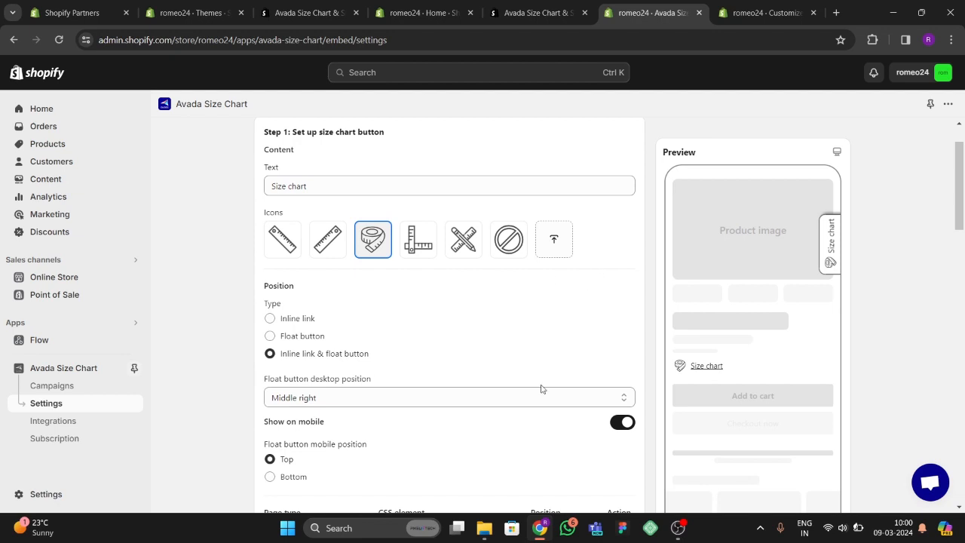
Try other desktop positions for the float button, including Bottom right, and set it back to Middle right.
scroll(541, 388, "down", 2)
left_click(326, 275)
left_click(304, 308)
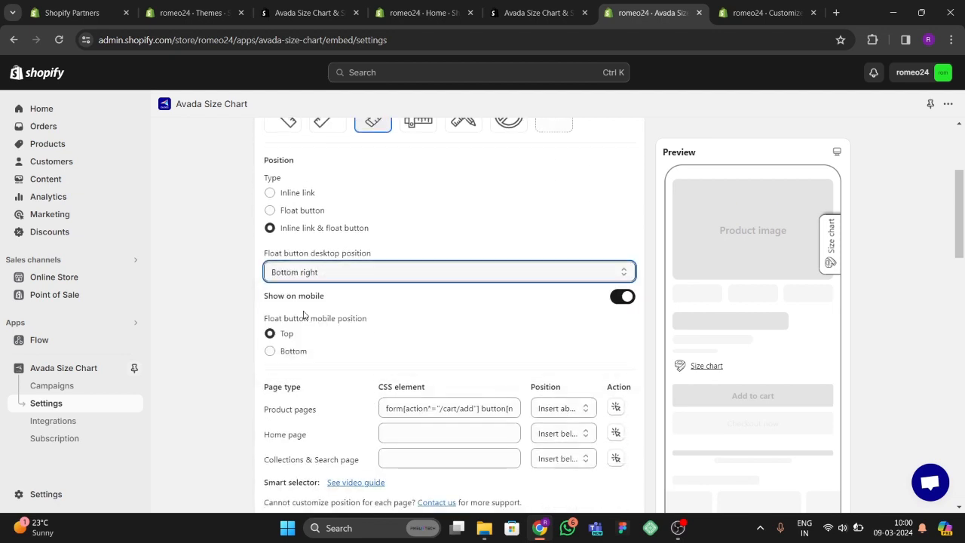
left_click(317, 273)
left_click(304, 309)
left_click(318, 274)
left_click(290, 282)
left_click(327, 272)
left_click(314, 295)
left_click(311, 273)
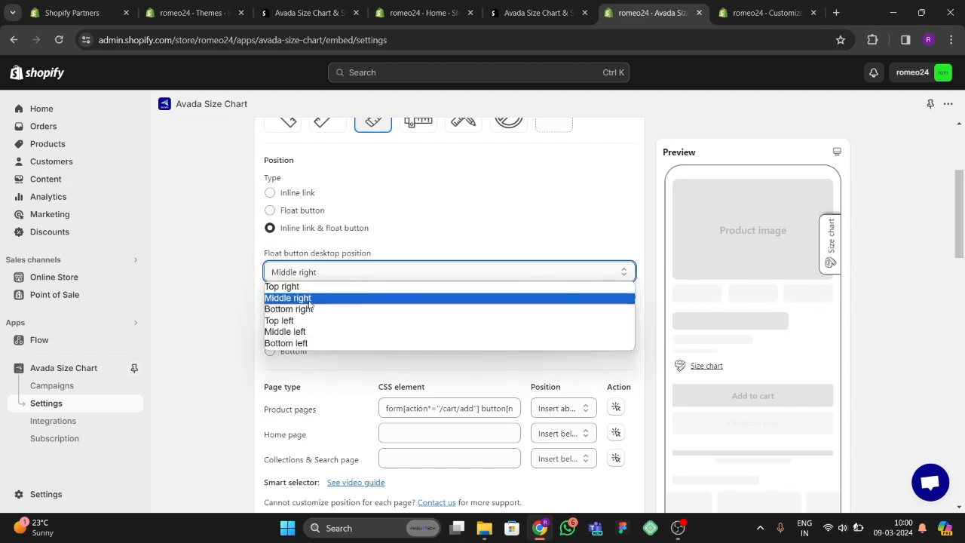
left_click(311, 300)
Try the Bottom mobile position for the float button in the preview and return it to Top.
scroll(343, 346, "down", 2)
scroll(296, 264, "up", 2)
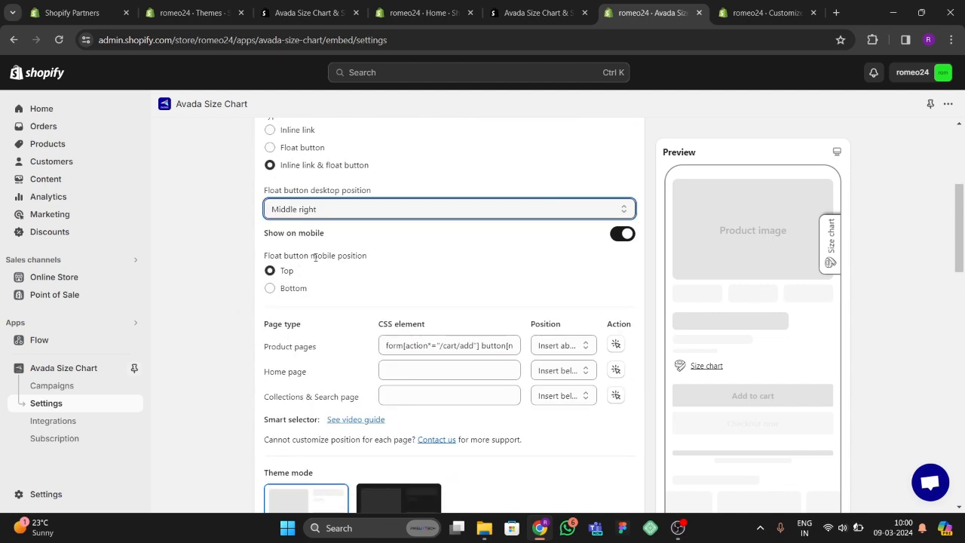
left_click(269, 289)
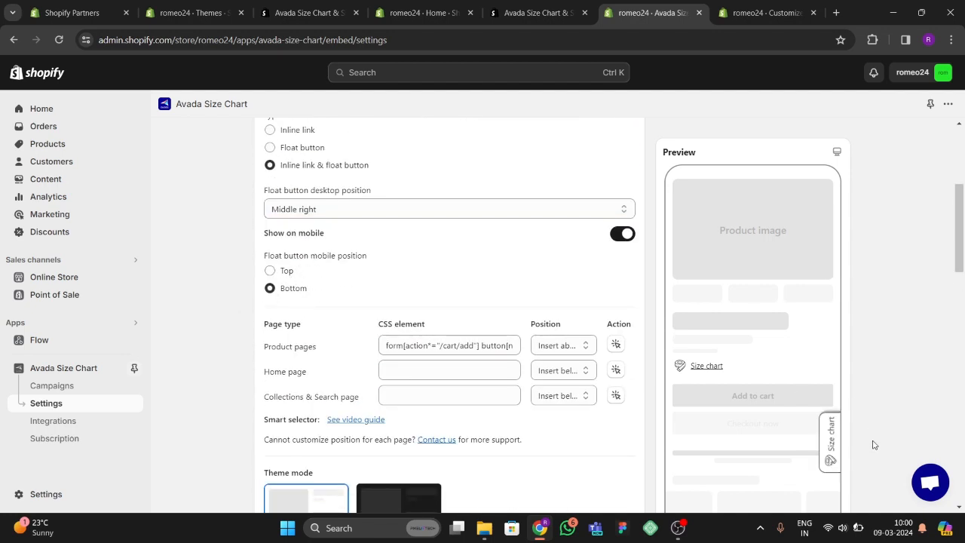
left_click(272, 273)
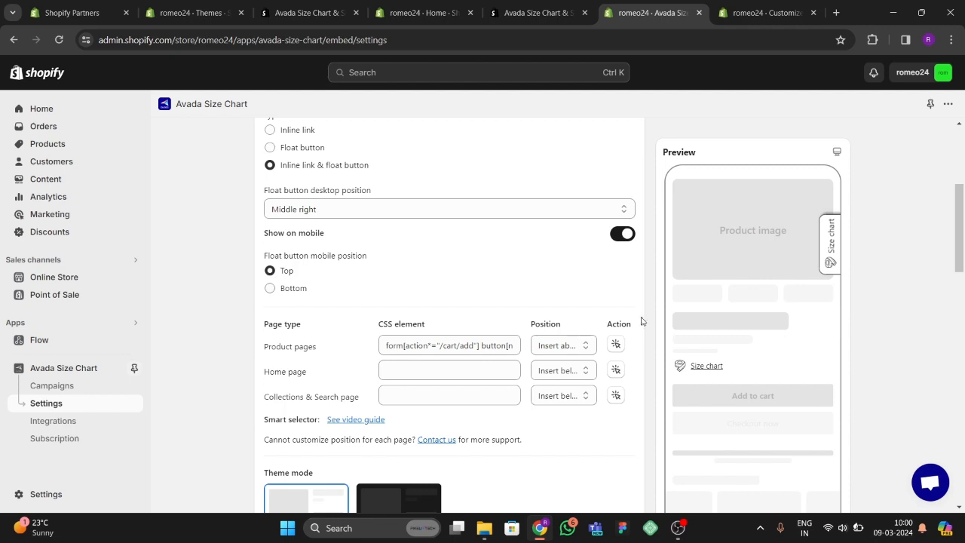
Check the size chart's insert position options for product pages, keeping Insert above.
scroll(513, 337, "down", 2)
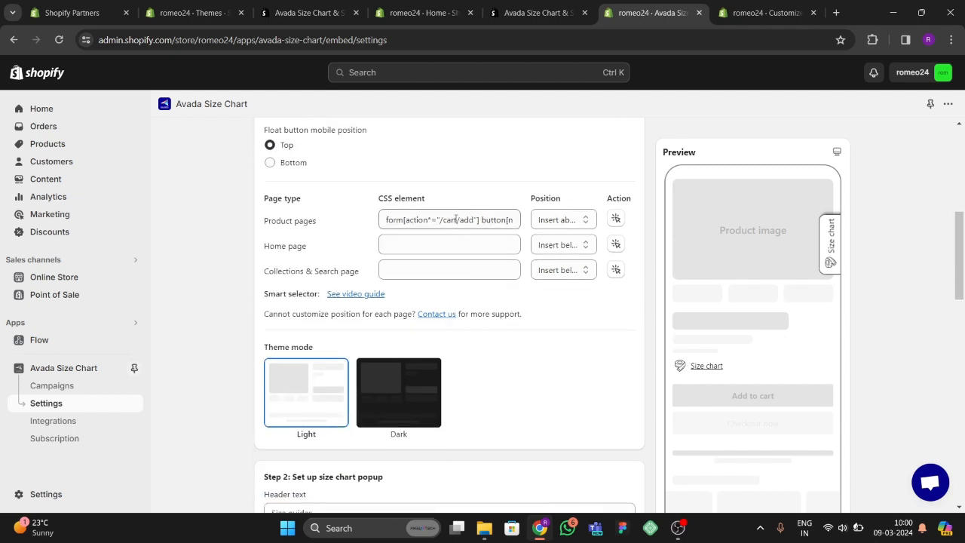
left_click(568, 227)
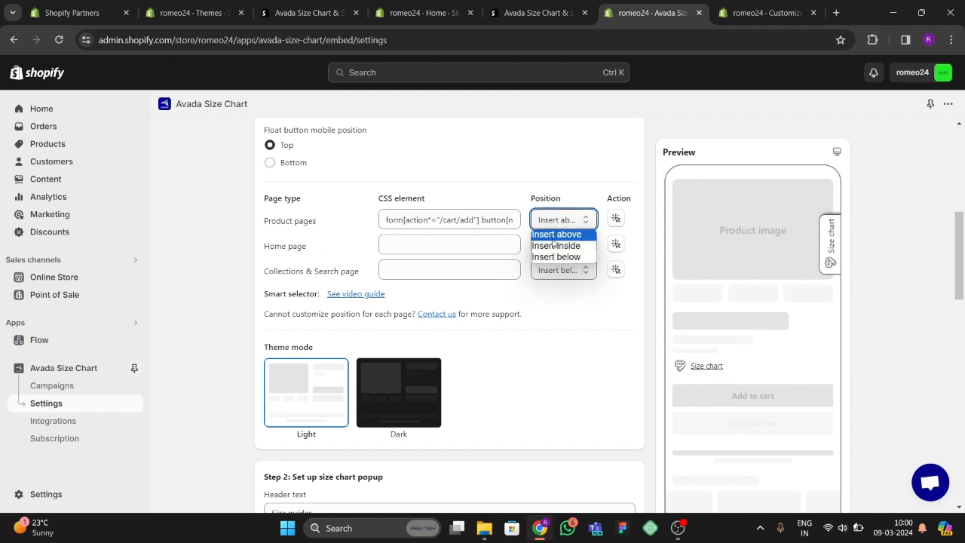
left_click(576, 237)
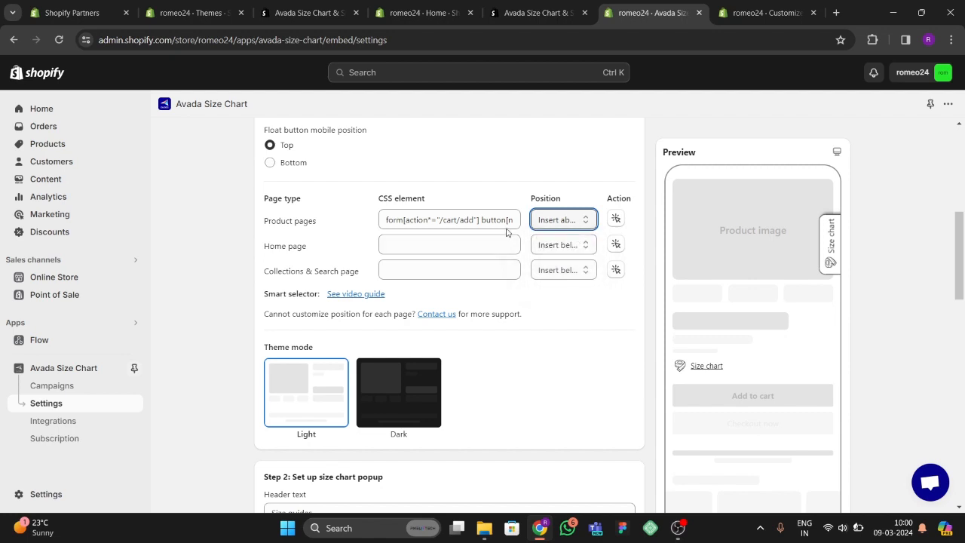
left_click(552, 221)
Compare the Dark theme mode with Light in the preview and keep Light.
scroll(567, 241, "down", 2)
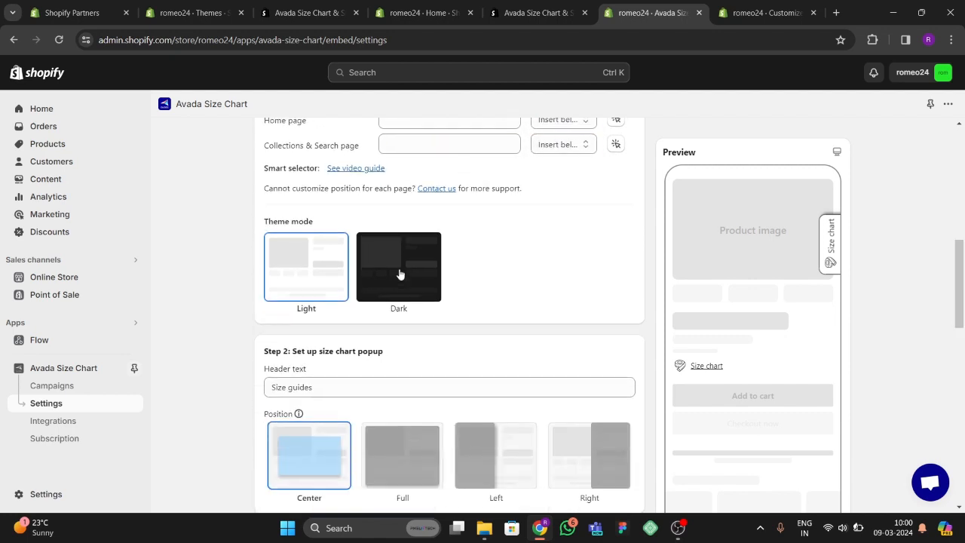
left_click(398, 275)
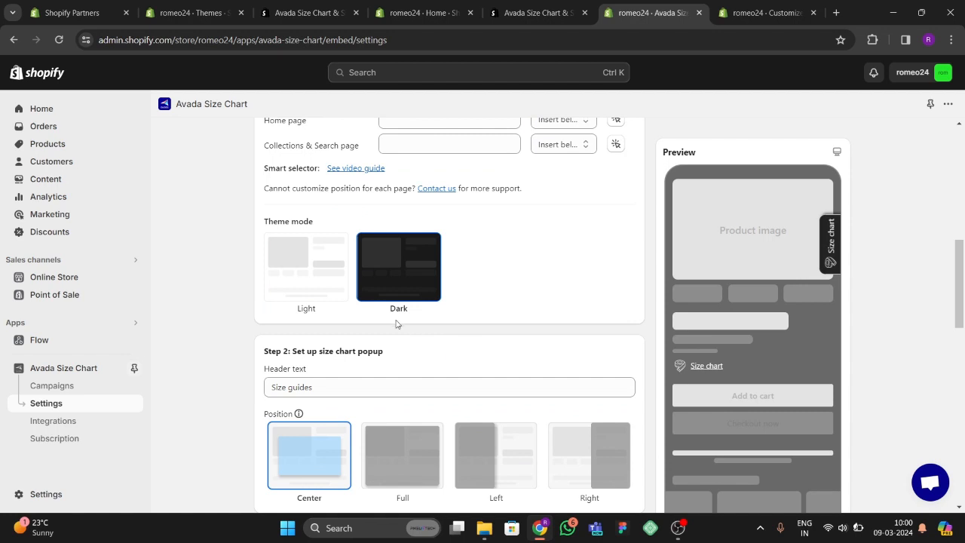
left_click(328, 288)
left_click(384, 294)
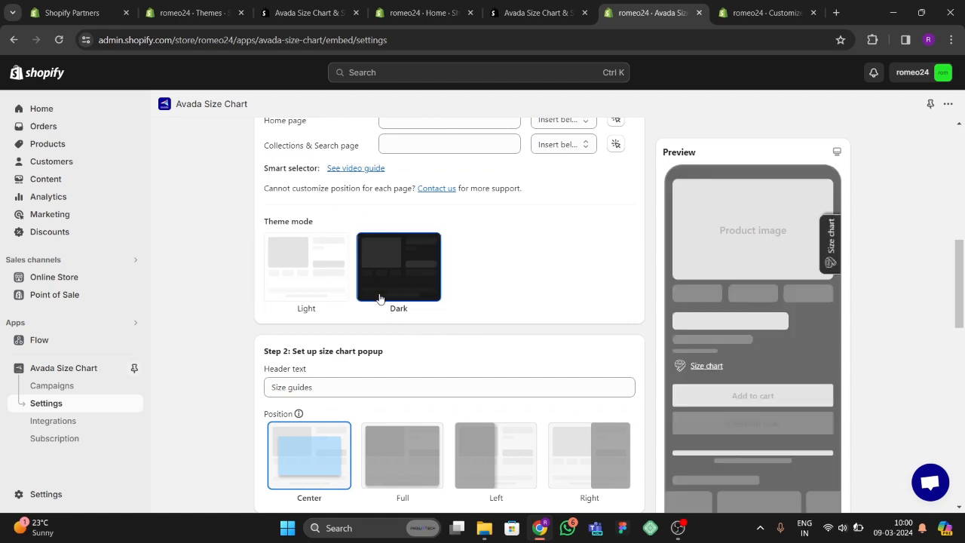
left_click(287, 276)
Try the Full position for the size chart popup and return it to Center.
scroll(389, 402, "down", 2)
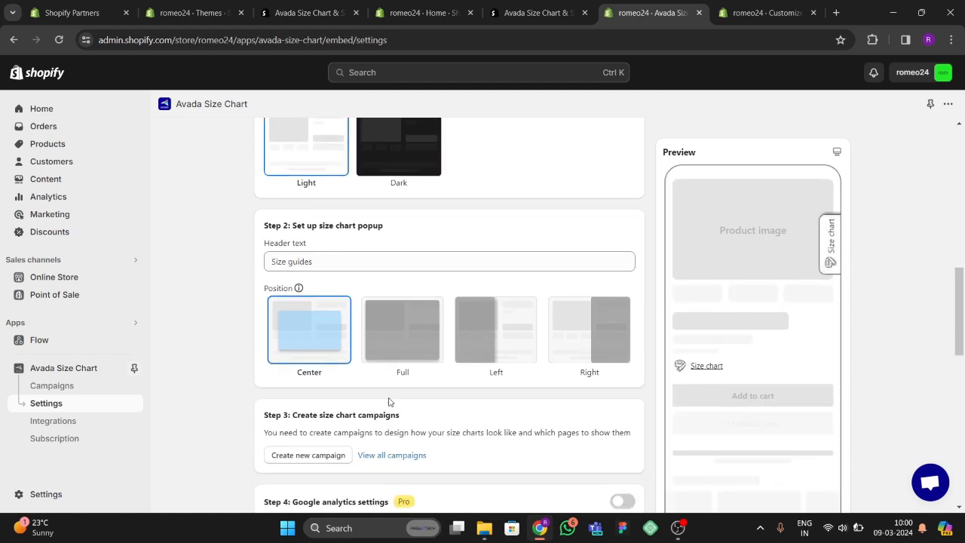
left_click(407, 352)
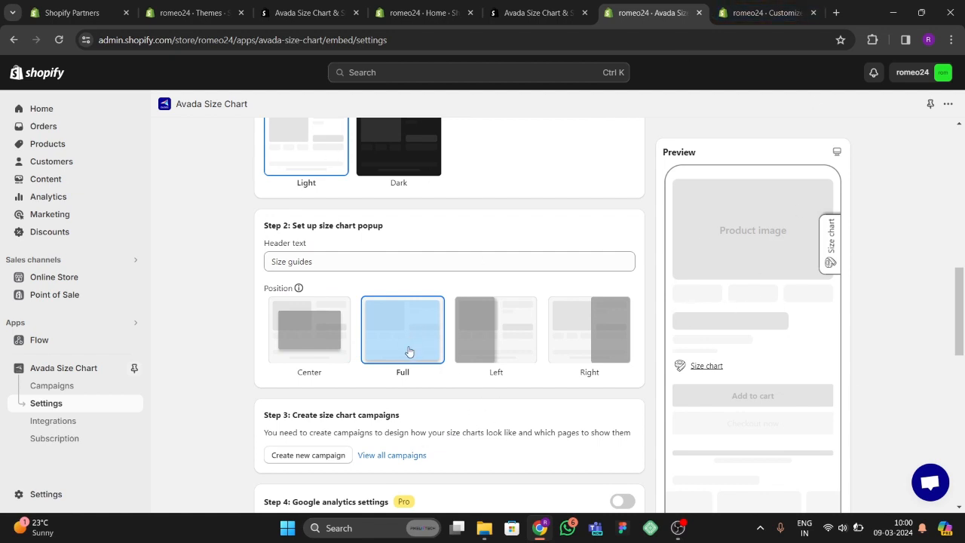
left_click(306, 345)
Try red and dark grey for the button's text color in the advanced settings, and set it to black, #000000.
scroll(423, 376, "down", 2)
scroll(407, 362, "down", 1)
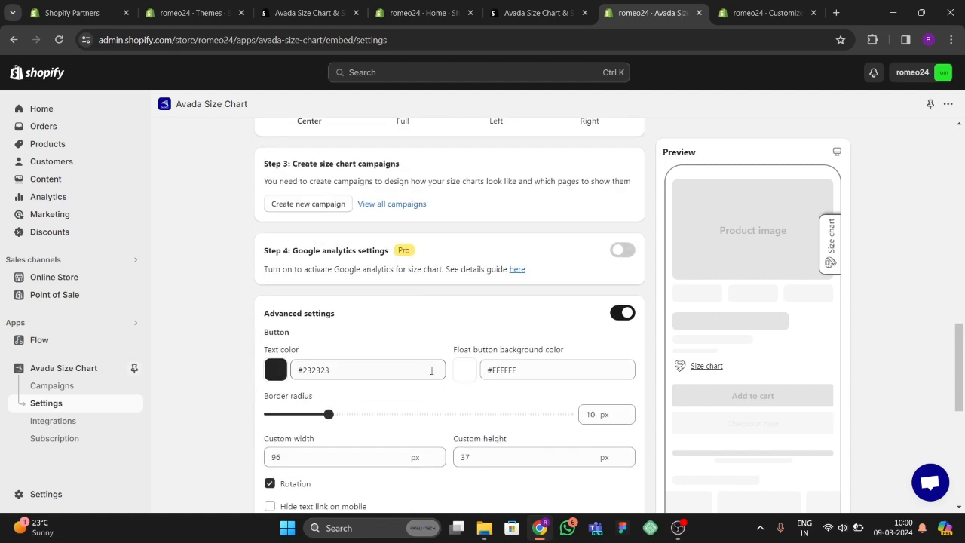
scroll(351, 325, "down", 2)
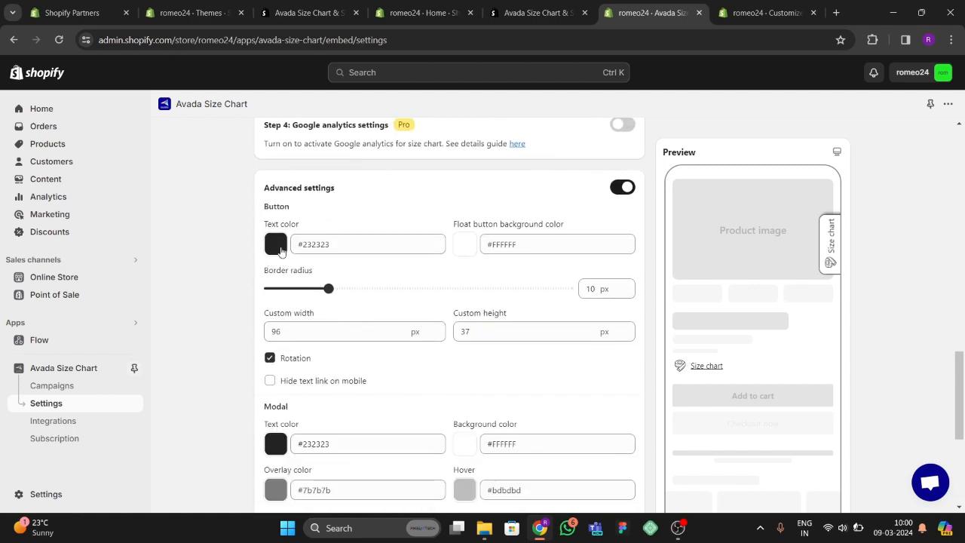
left_click(276, 243)
left_click(390, 279)
left_click(277, 249)
left_click_drag(337, 341, 259, 334)
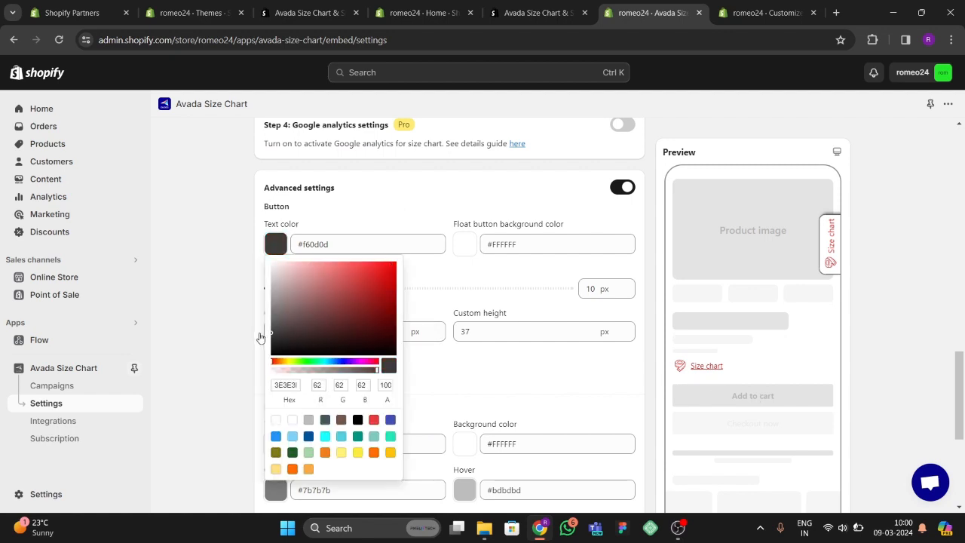
left_click(276, 246)
left_click_drag(323, 338, 236, 355)
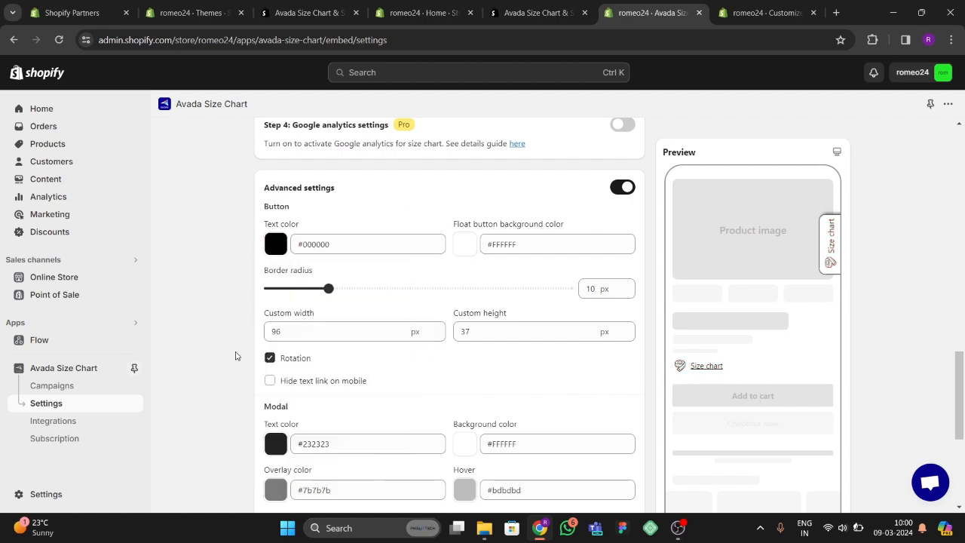
Review the advanced modal settings, from colors and border radius to responsive size and alignment, and the custom CSS area.
scroll(316, 284, "down", 4)
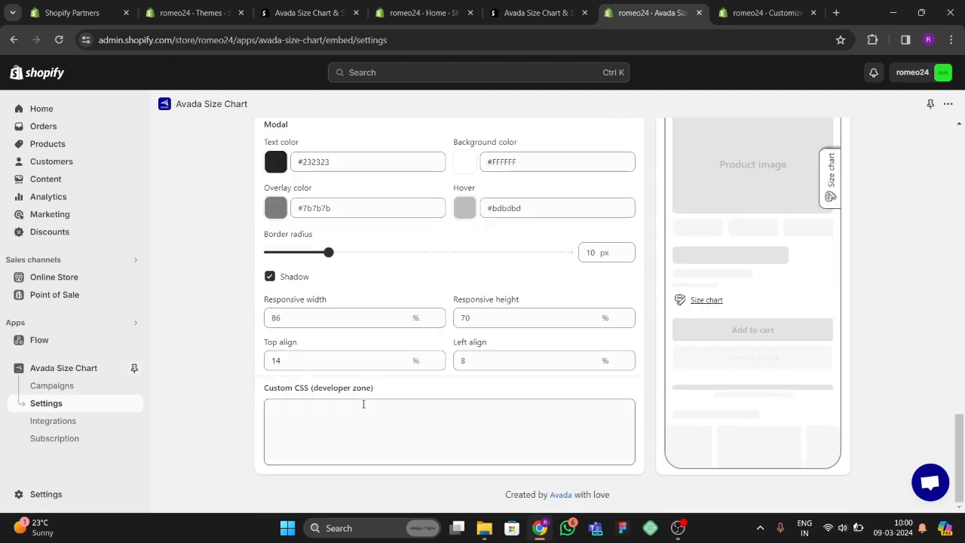
left_click(410, 423)
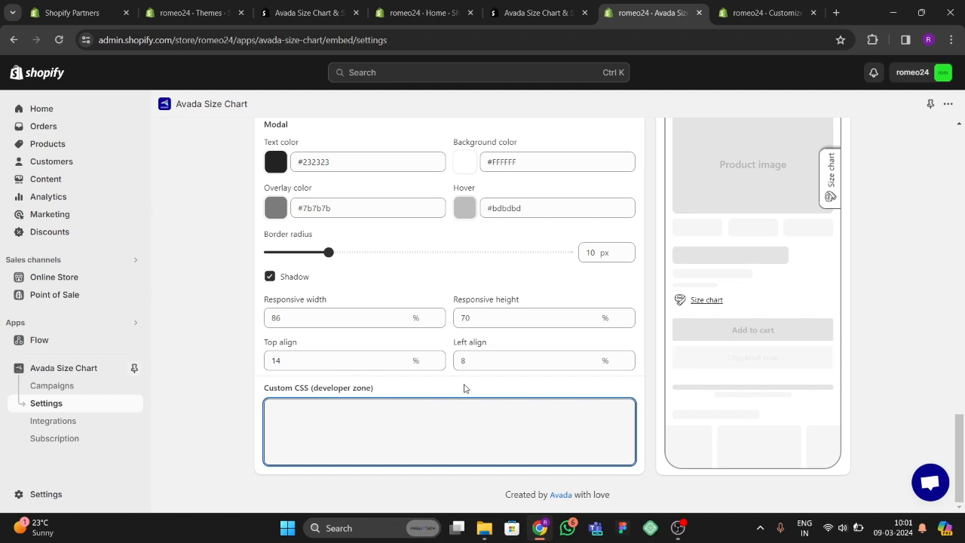
scroll(463, 387, "up", 2)
scroll(478, 398, "down", 2)
scroll(483, 375, "up", 3)
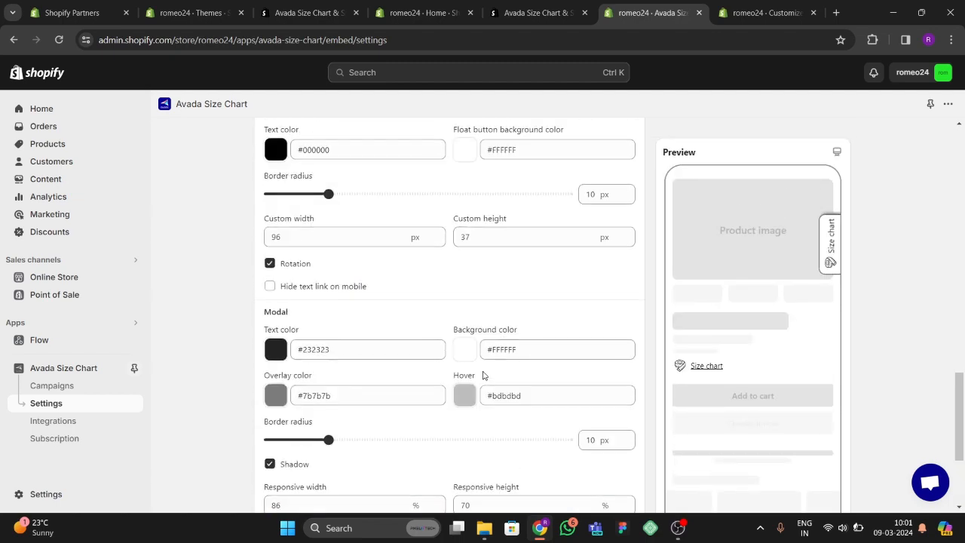
scroll(480, 377, "down", 3)
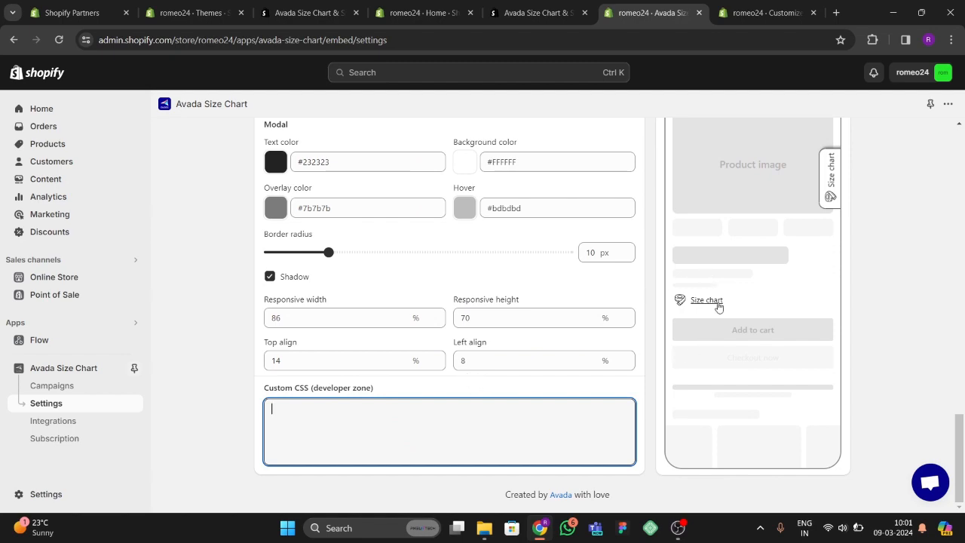
scroll(482, 309, "up", 15)
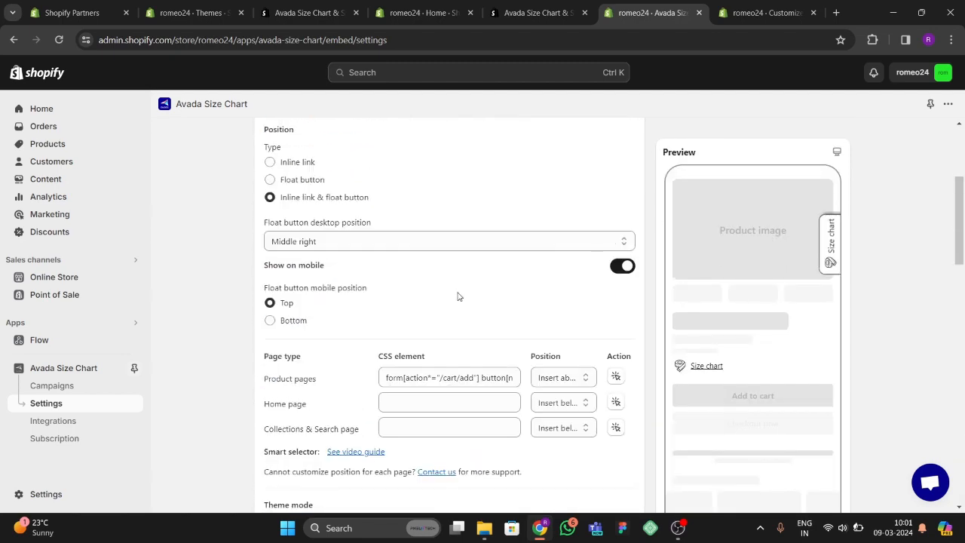
scroll(453, 317, "down", 15)
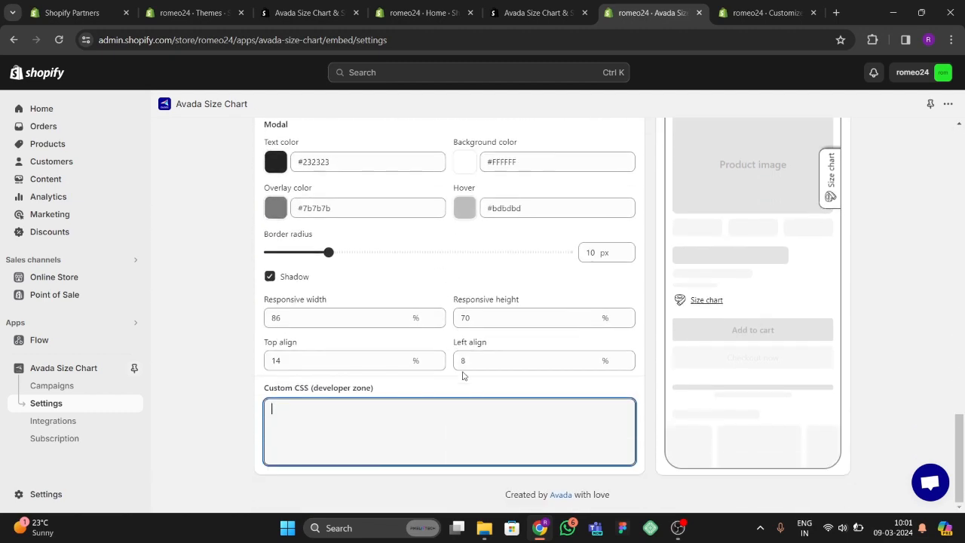
Save the general size chart settings.
scroll(479, 326, "up", 15)
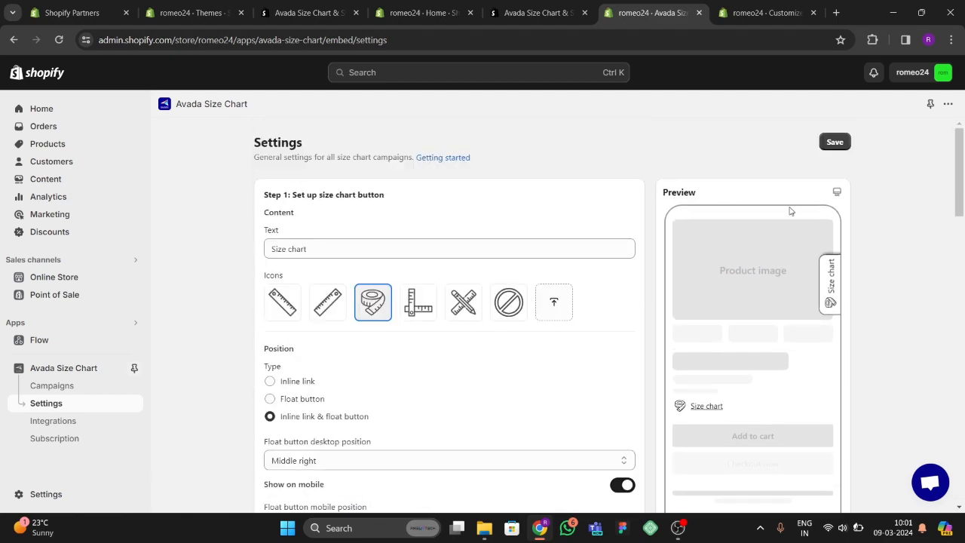
left_click(846, 145)
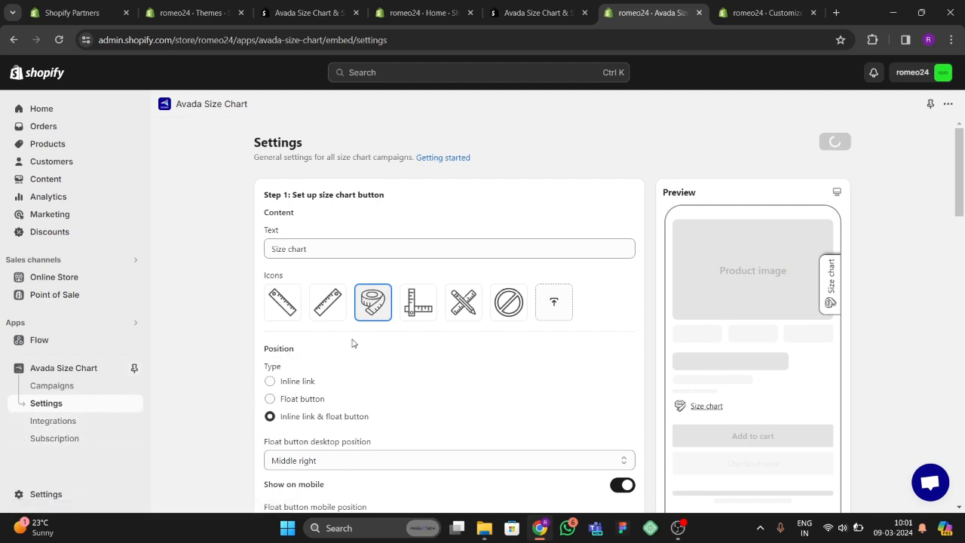
scroll(453, 317, "down", 3)
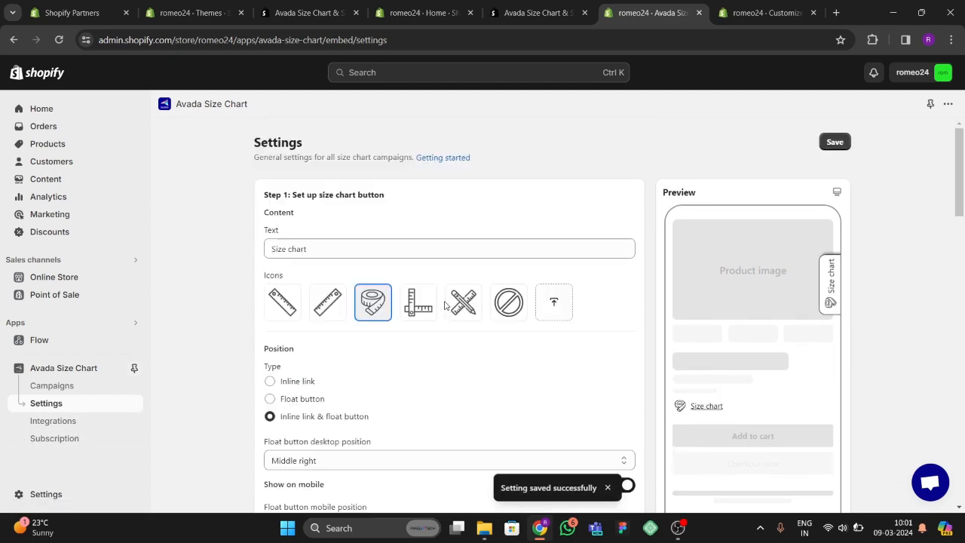
View the size chart app's Integrations page and its Subscription plans.
left_click(61, 422)
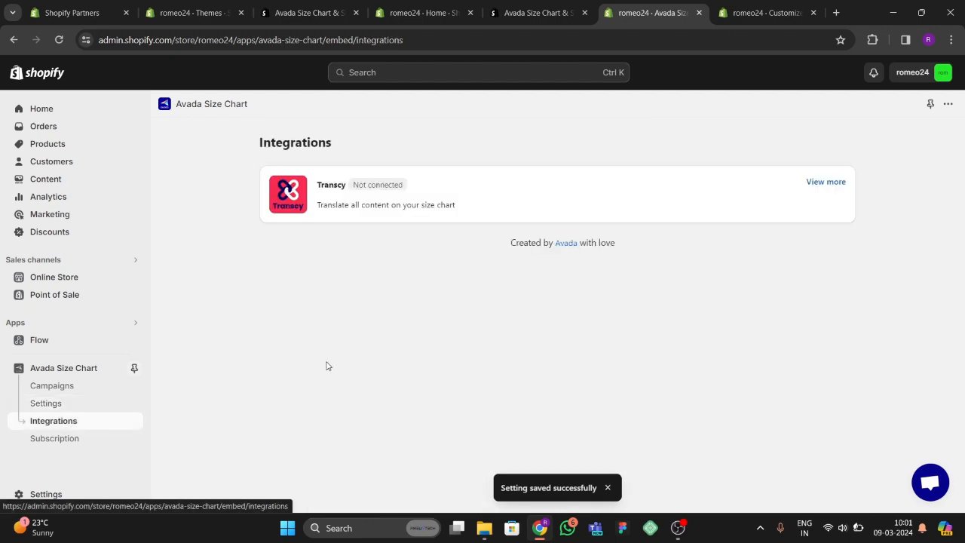
left_click(43, 444)
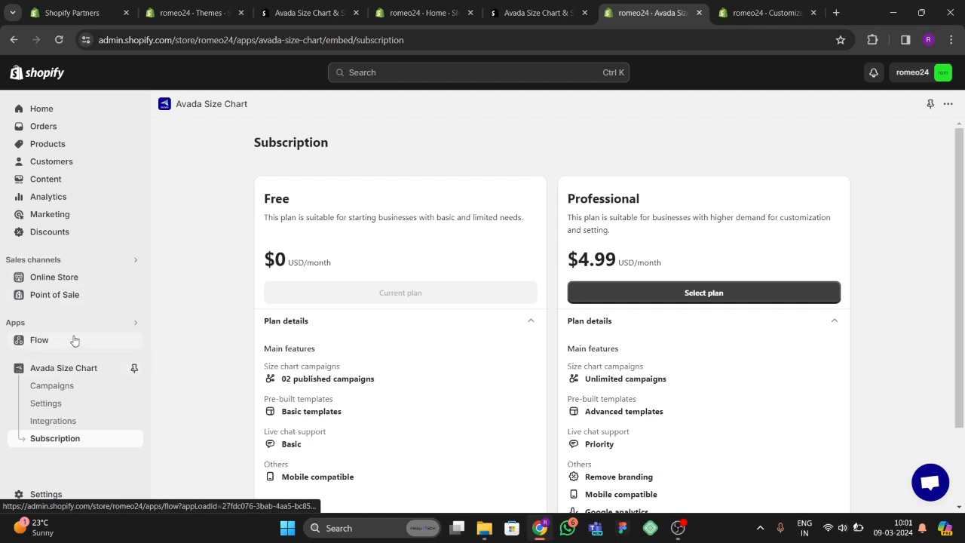
Open the live online store in a new tab and close the theme customizer's tab.
left_click(72, 280)
left_click(132, 278)
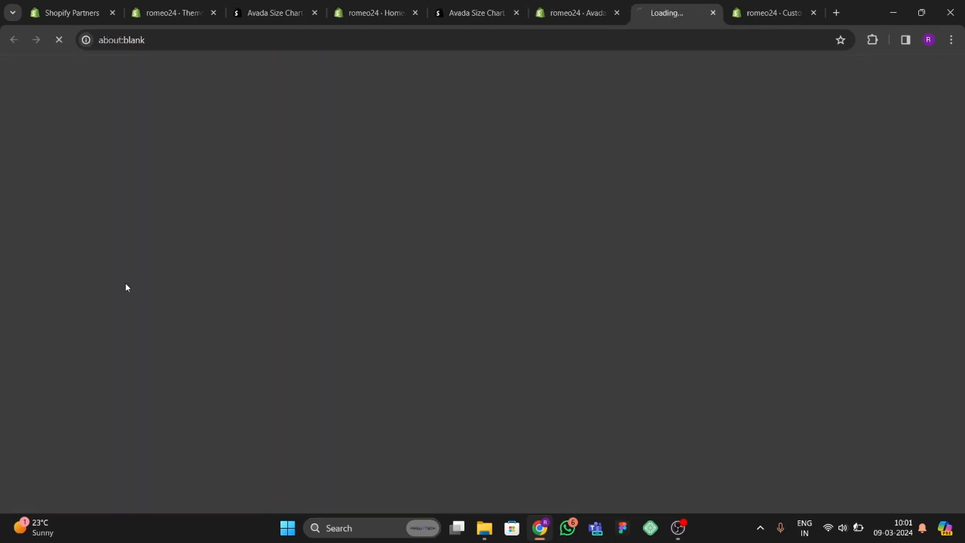
left_click(769, 15)
left_click(814, 13)
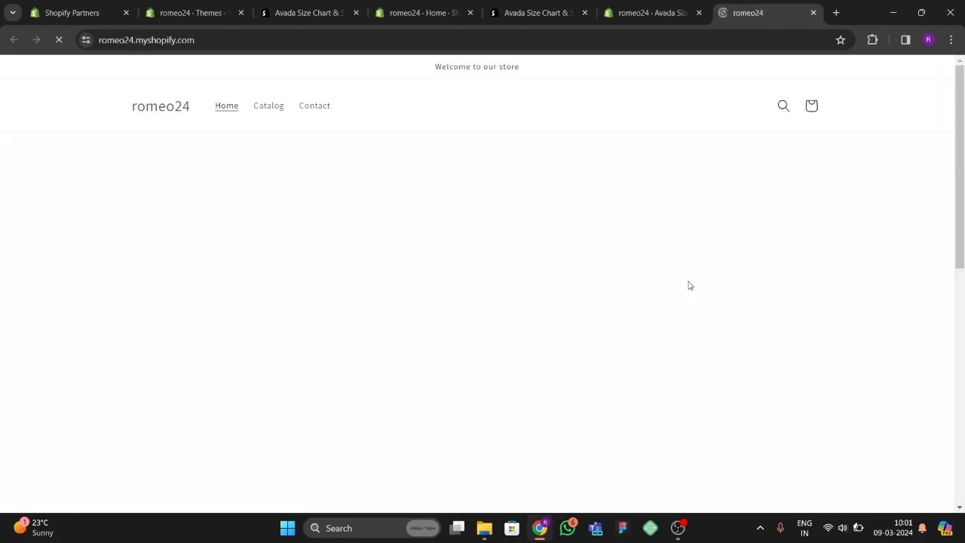
Browse the storefront's featured products and open the Dark Denim Top product page.
scroll(503, 304, "down", 10)
scroll(503, 304, "up", 3)
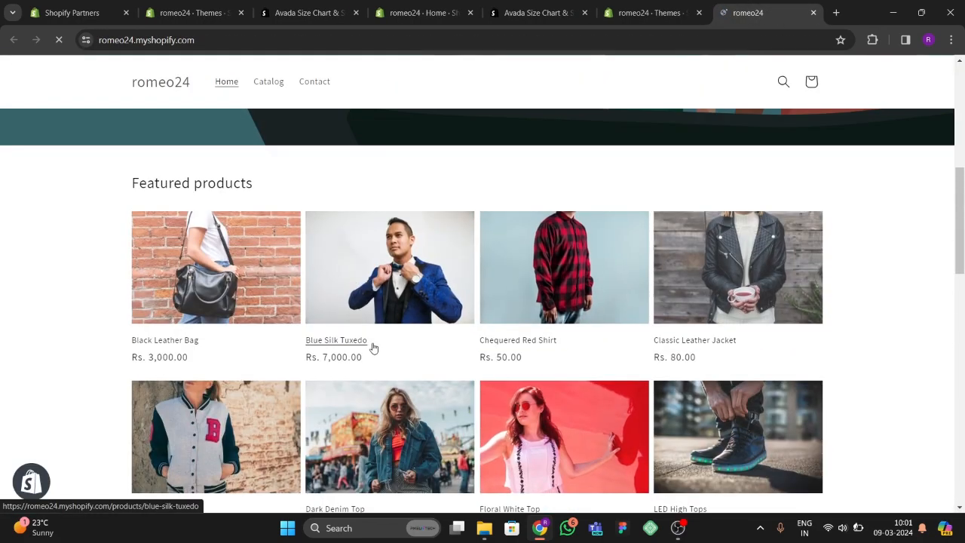
scroll(377, 332, "down", 2)
left_click(388, 321)
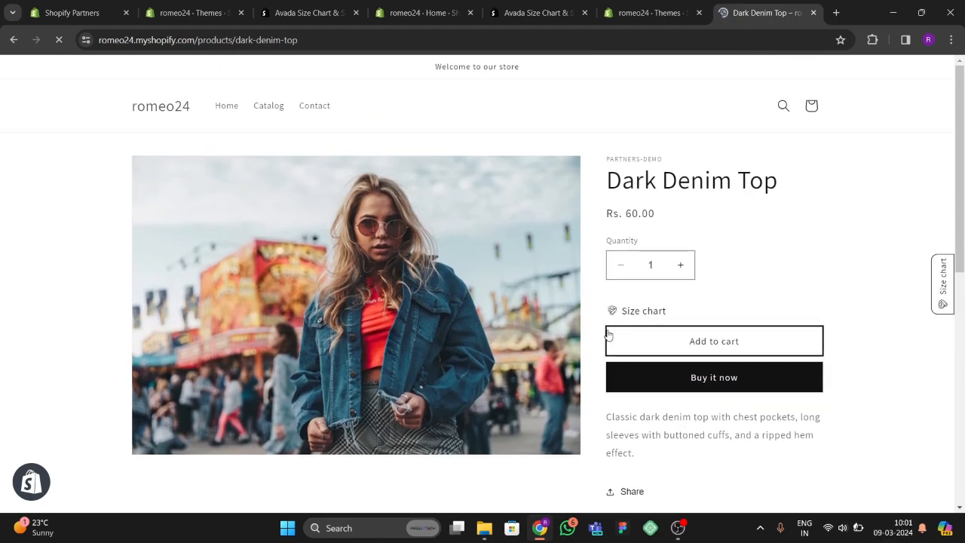
Open the size chart from its inline link on the product page, look through the size guide, and close it.
left_click(646, 311)
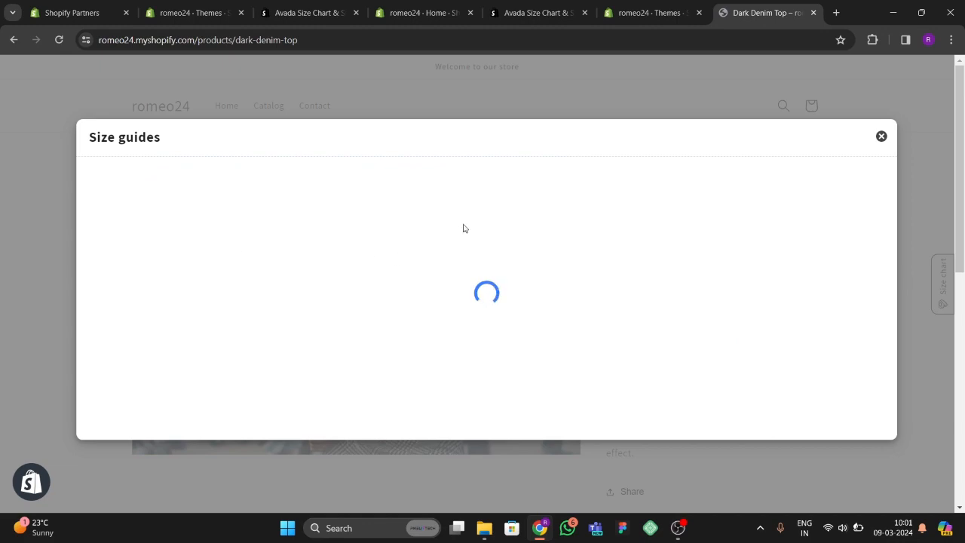
scroll(488, 242, "down", 5)
scroll(485, 309, "up", 5)
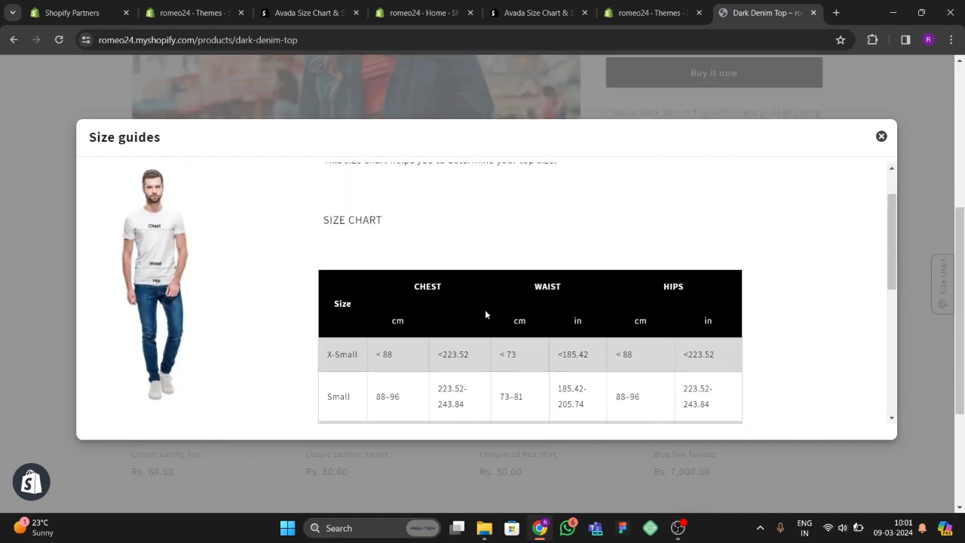
left_click(881, 136)
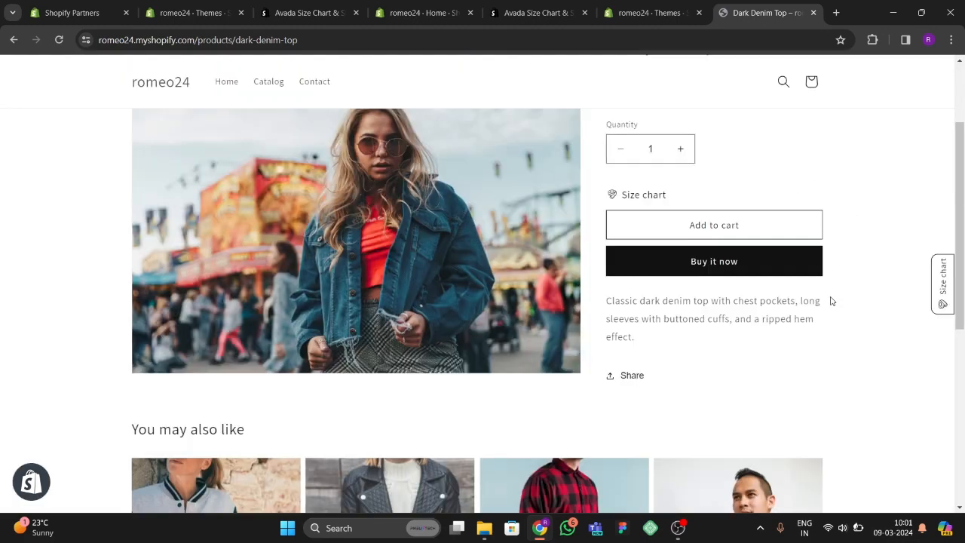
Open the size chart from the floating button on the product page, look through the size guide to its last rows, and close it.
scroll(829, 300, "down", 2)
left_click(951, 297)
scroll(559, 261, "down", 5)
scroll(559, 261, "down", 2)
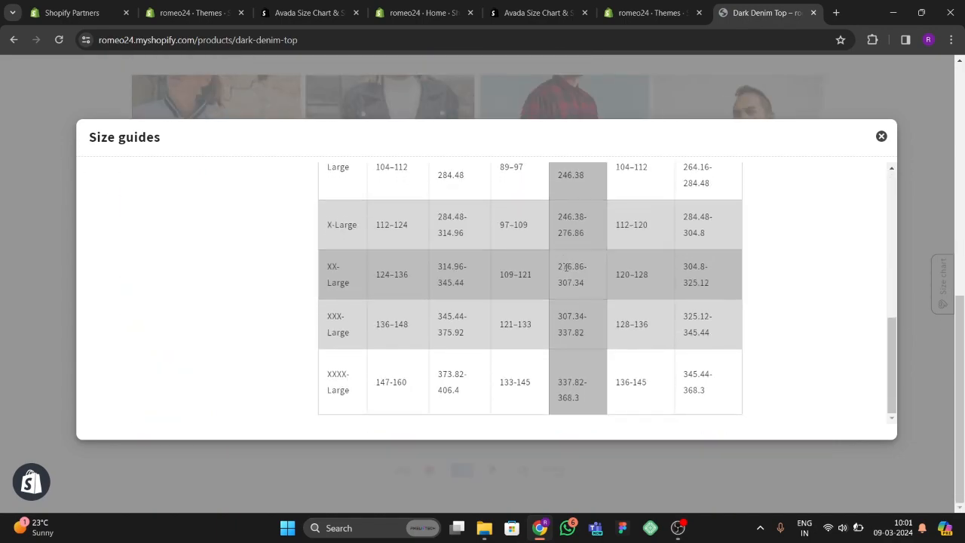
scroll(787, 172, "up", 5)
left_click(881, 136)
scroll(667, 275, "up", 10)
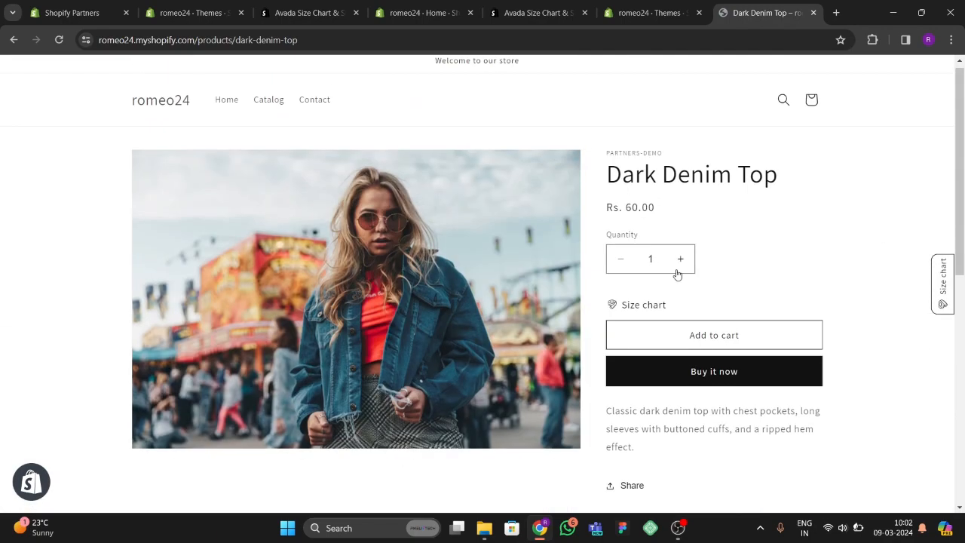
Inspect the Dark Denim Top page in the browser's developer tools and look over its mobile layout.
right_click(64, 236)
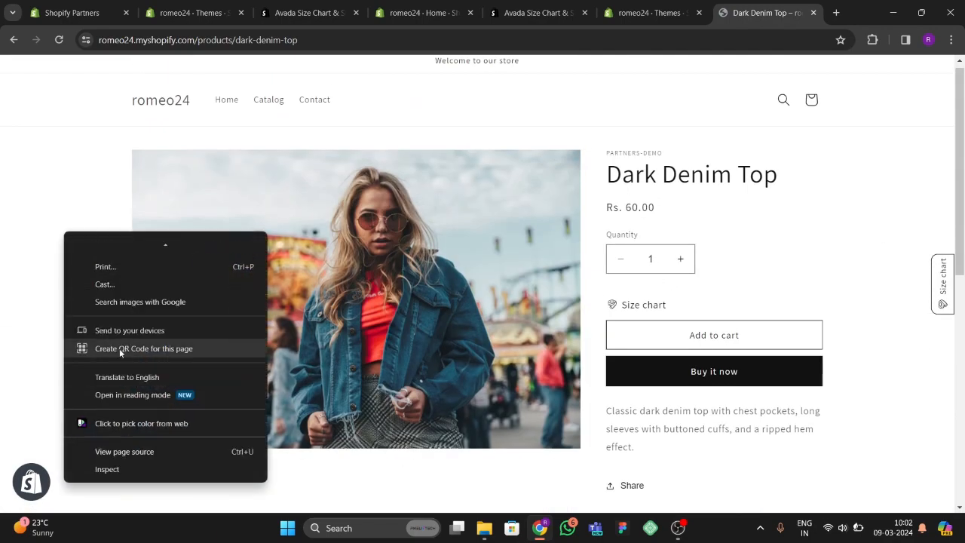
left_click(118, 464)
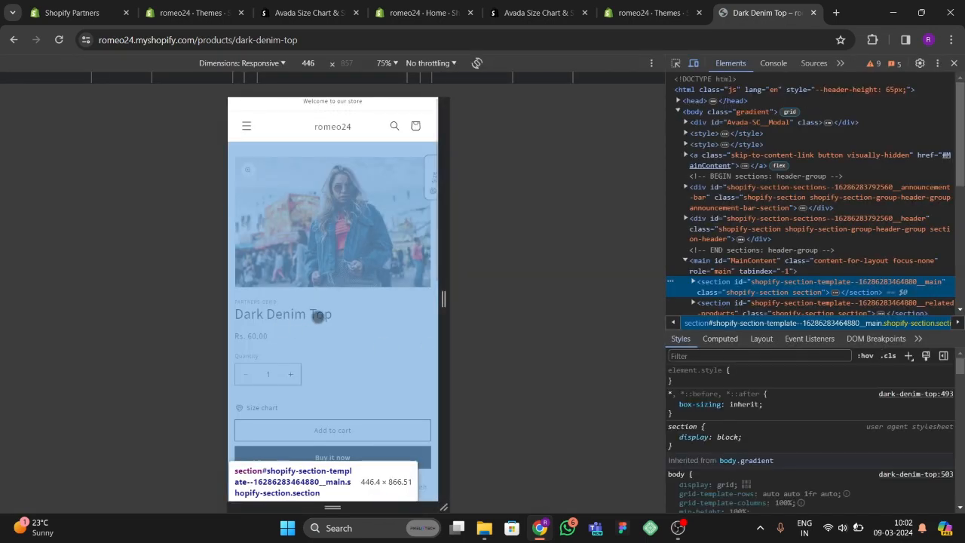
scroll(322, 319, "down", 4)
scroll(338, 340, "up", 3)
Open the size chart from the floating button in the mobile view, pan across its table, and close it.
left_click(432, 178)
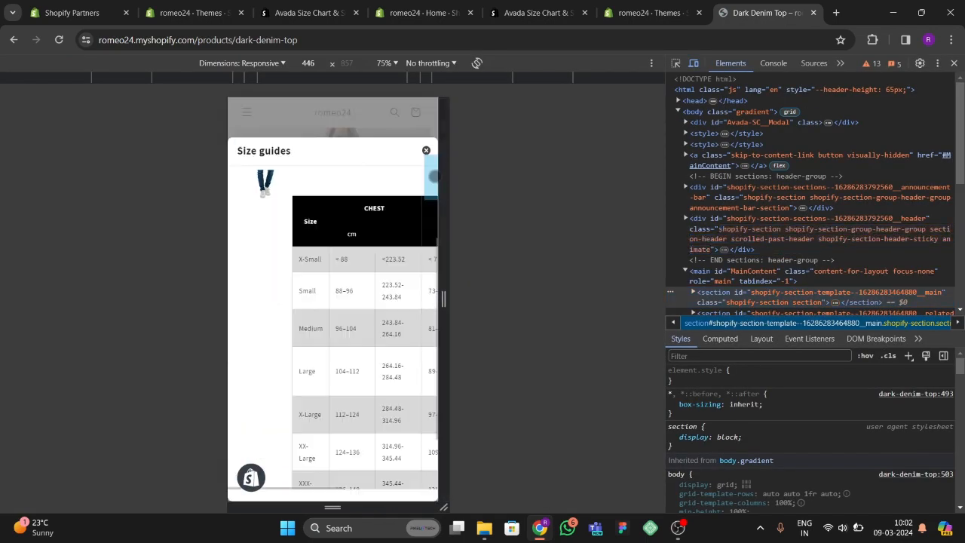
left_click_drag(381, 280, 345, 283)
left_click(426, 150)
Check the size guide from the inline Size chart link in the mobile view, close it, and exit the developer tools.
scroll(340, 302, "down", 3)
scroll(340, 301, "up", 3)
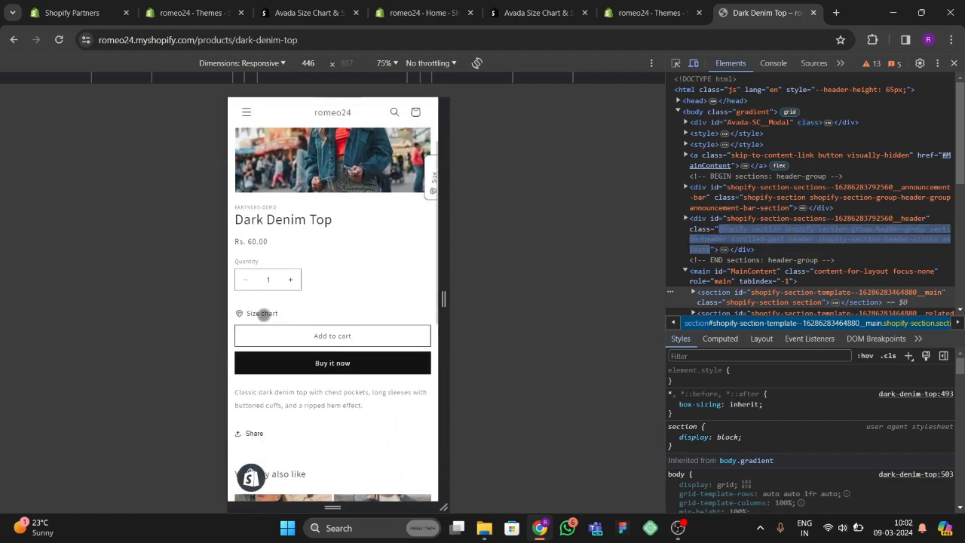
left_click(262, 314)
scroll(342, 320, "down", 2)
scroll(342, 321, "up", 5)
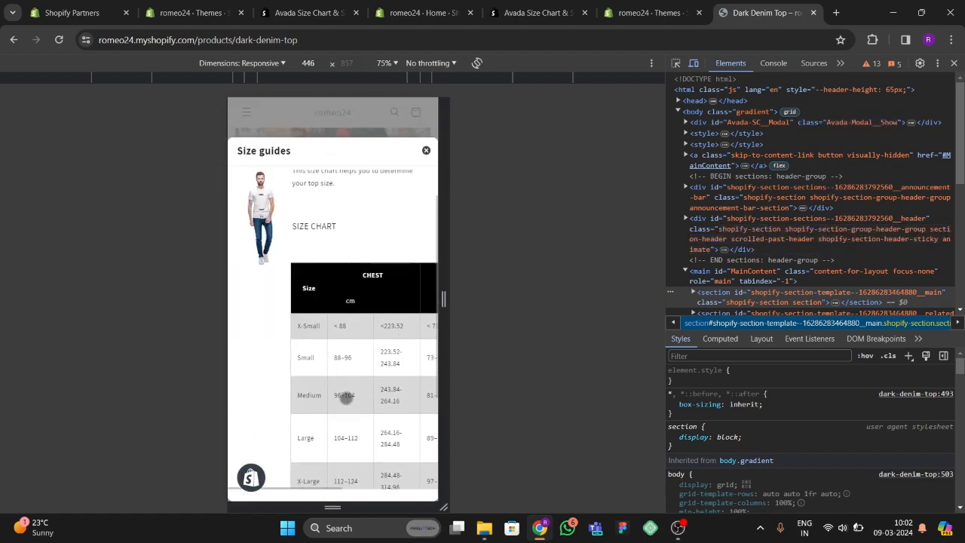
scroll(314, 345, "down", 5)
left_click_drag(401, 380, 319, 270)
left_click(425, 151)
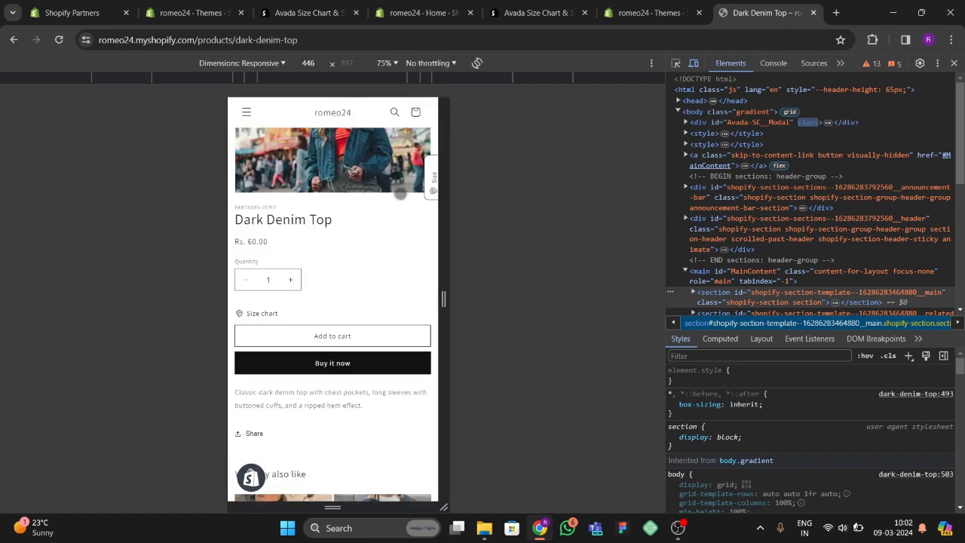
key("F12")
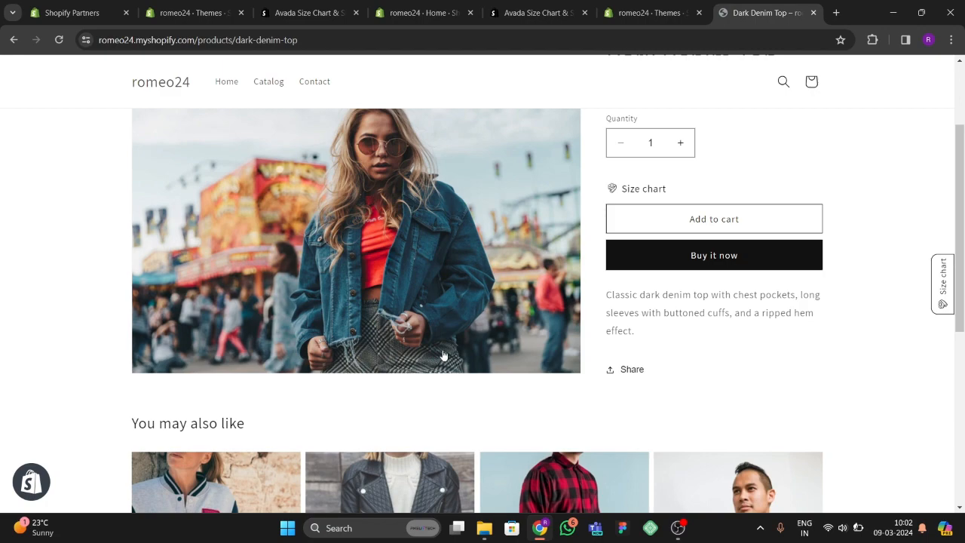
scroll(444, 356, "up", 2)
scroll(471, 362, "down", 5)
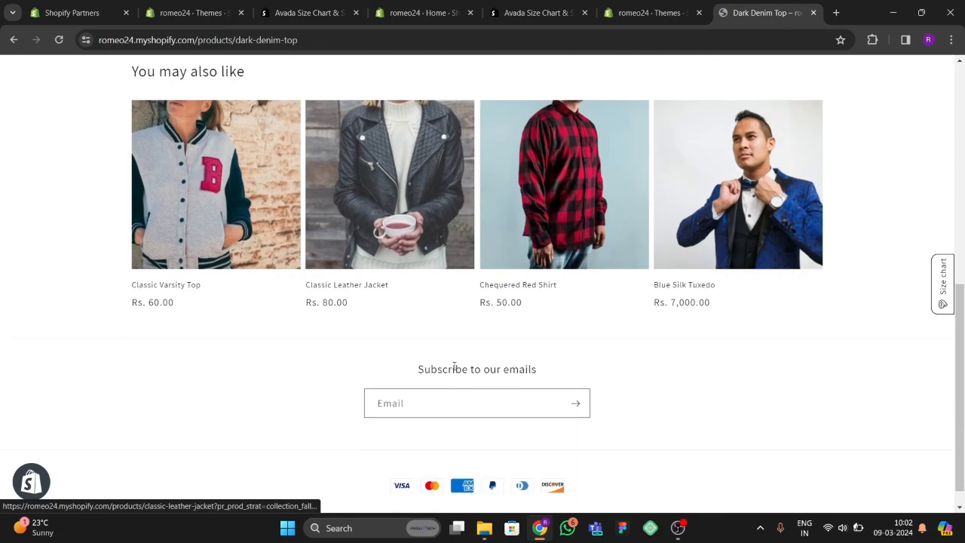
scroll(477, 367, "up", 2)
scroll(477, 368, "up", 4)
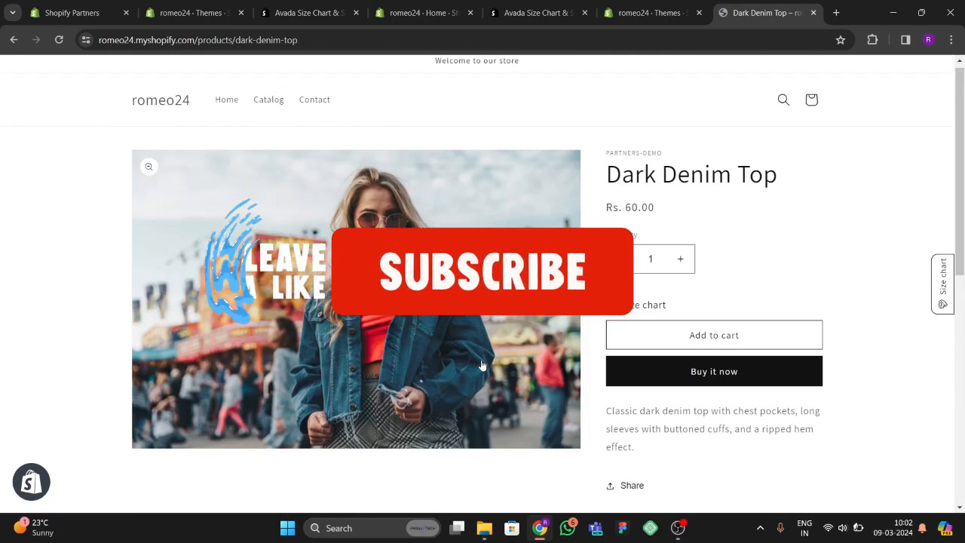